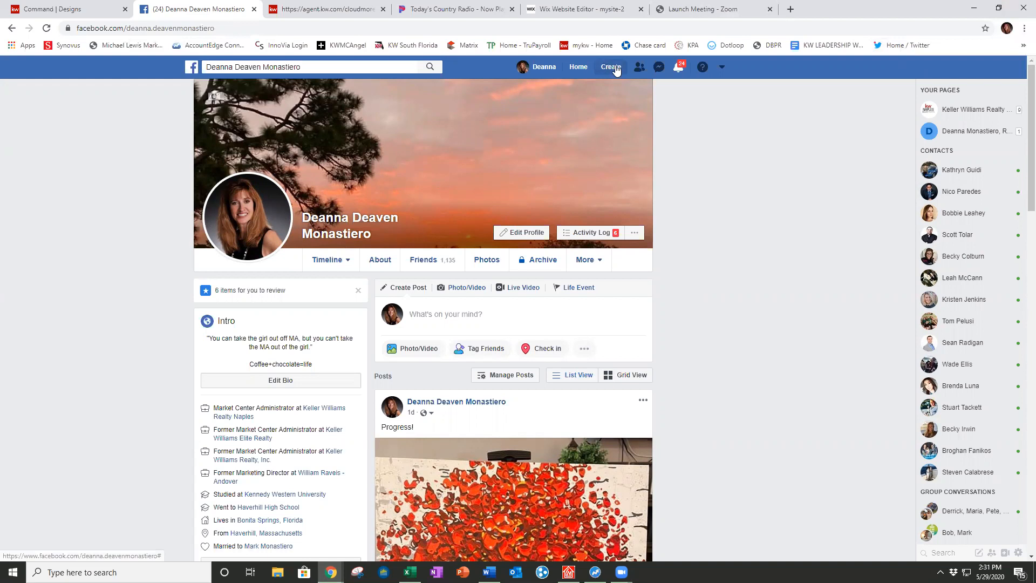
# Step: Start creating a new Facebook Page of the Business or Brand type
pyautogui.click(612, 68)
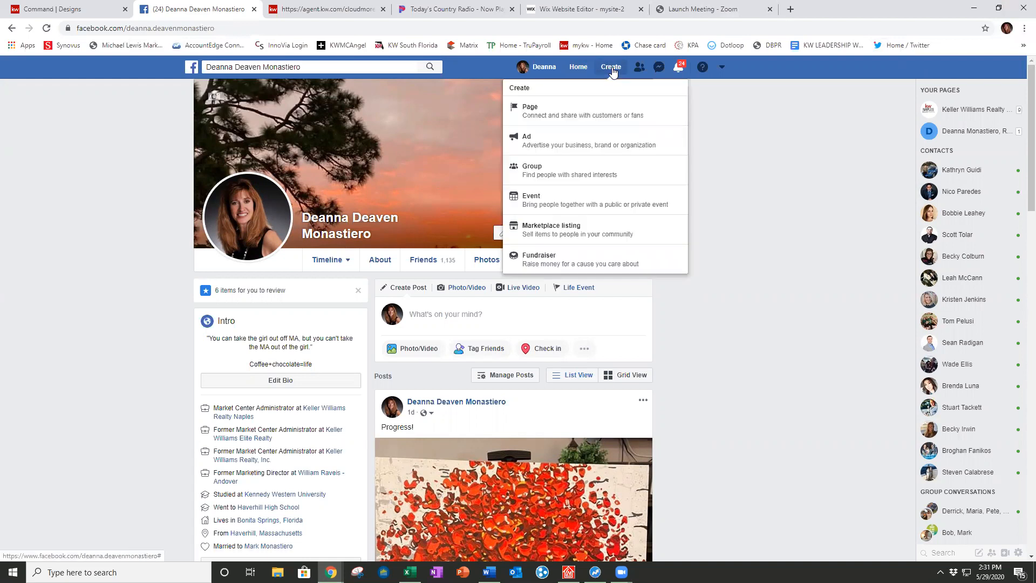
pyautogui.click(560, 116)
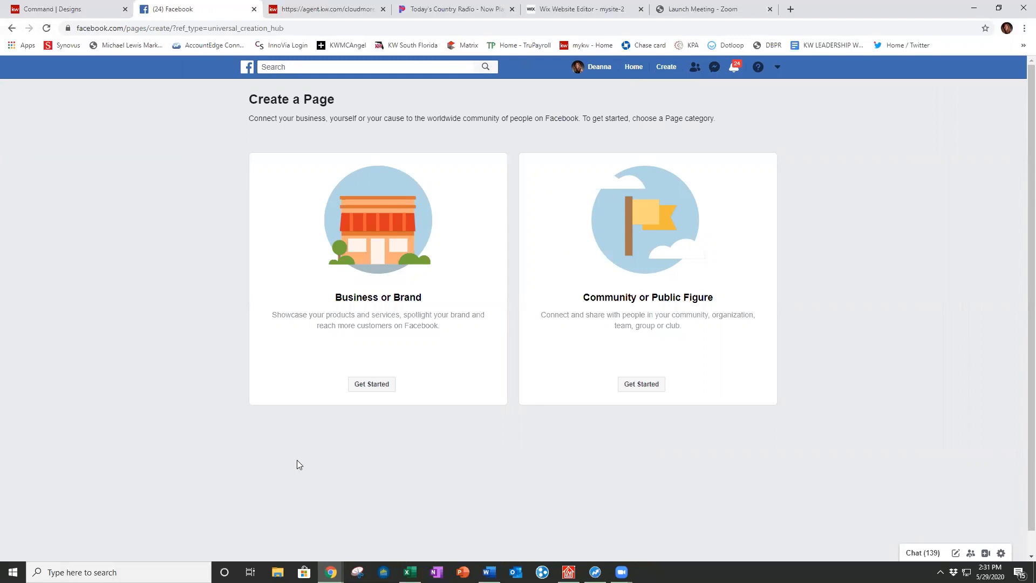
pyautogui.click(376, 385)
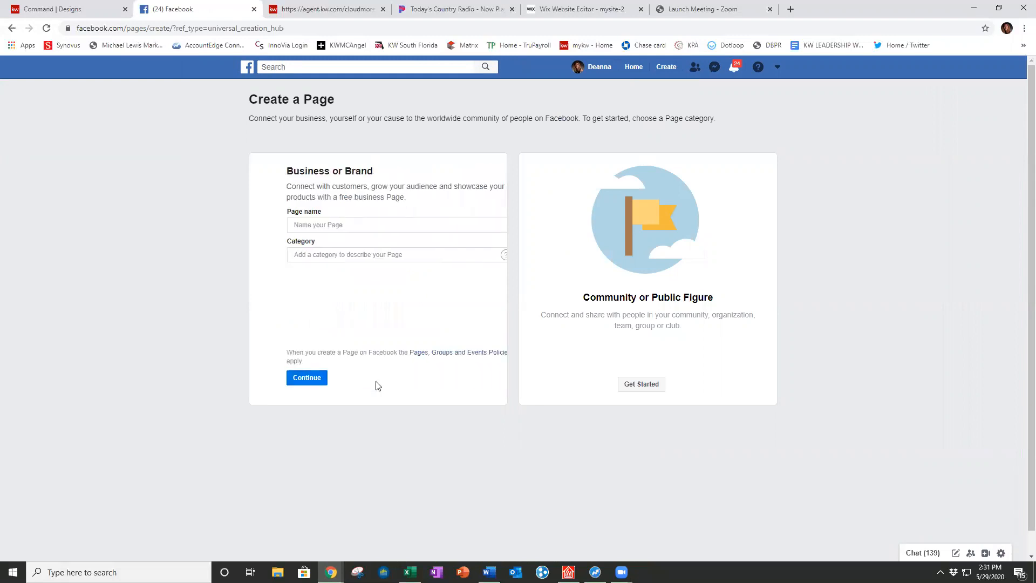
# Step: Name the page with the agent's name plus 'Realtor' and set category to Real Estate Agent
pyautogui.click(318, 225)
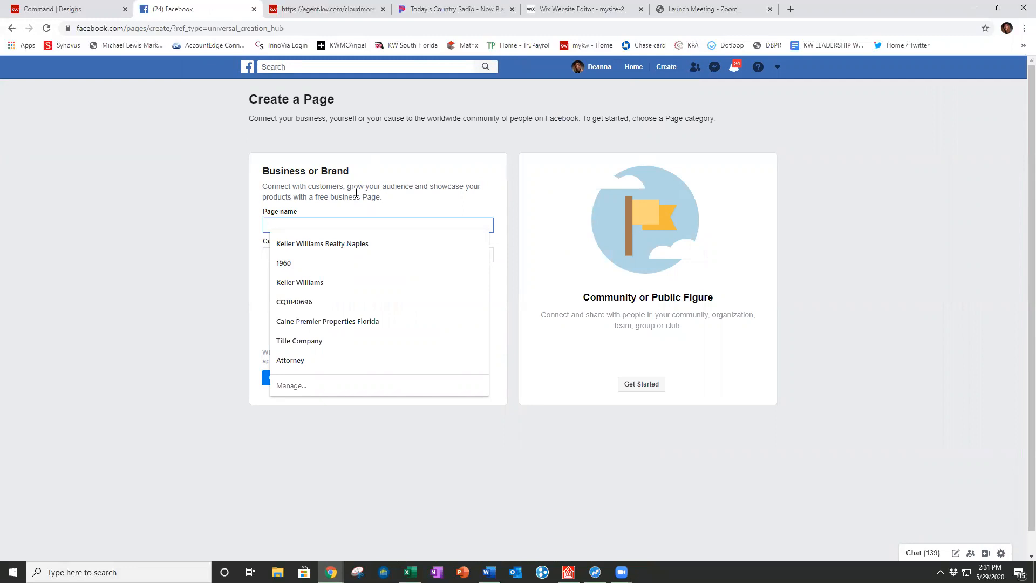
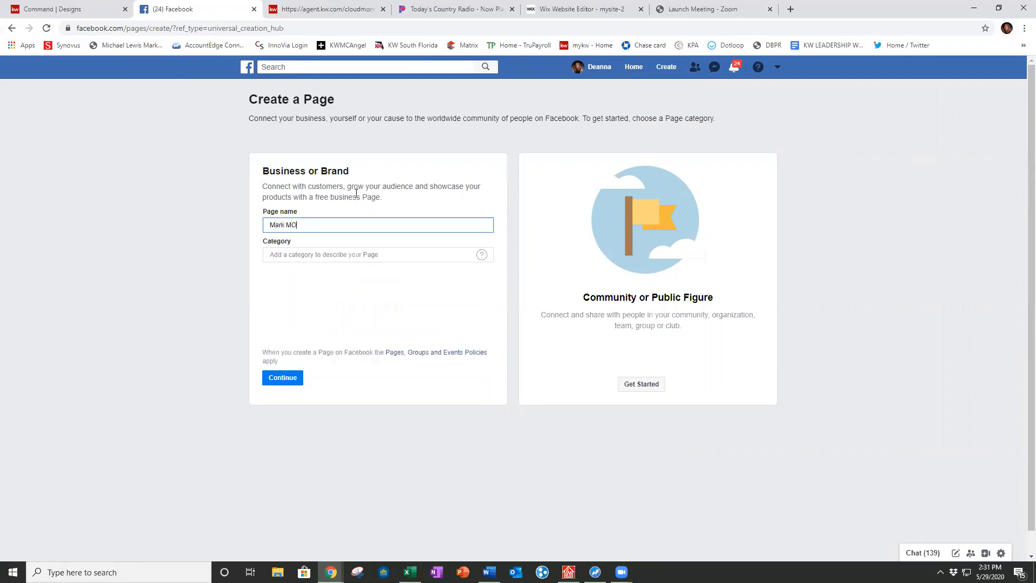
pyautogui.click(404, 258)
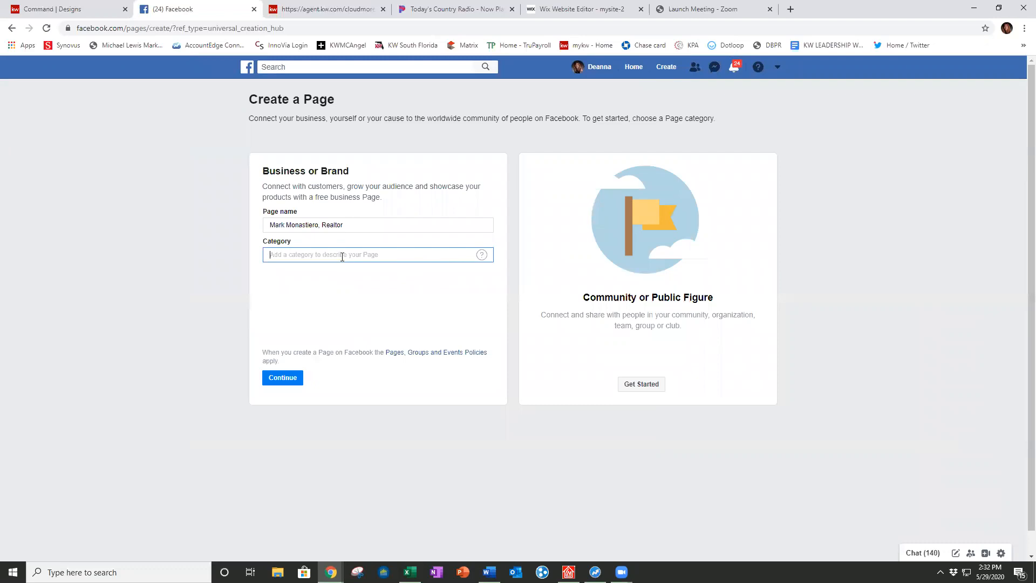
pyautogui.write('real estate')
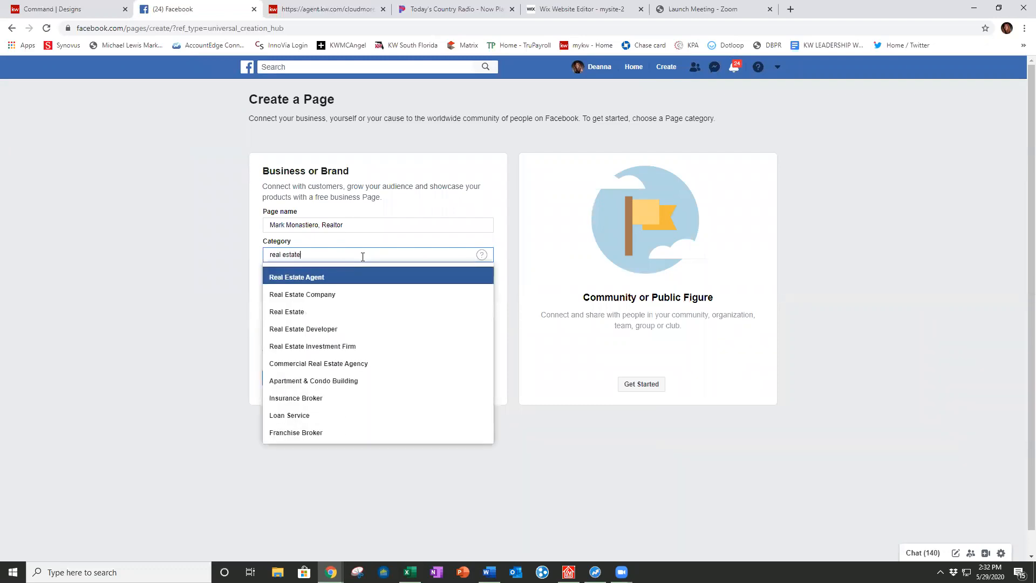
pyautogui.click(335, 278)
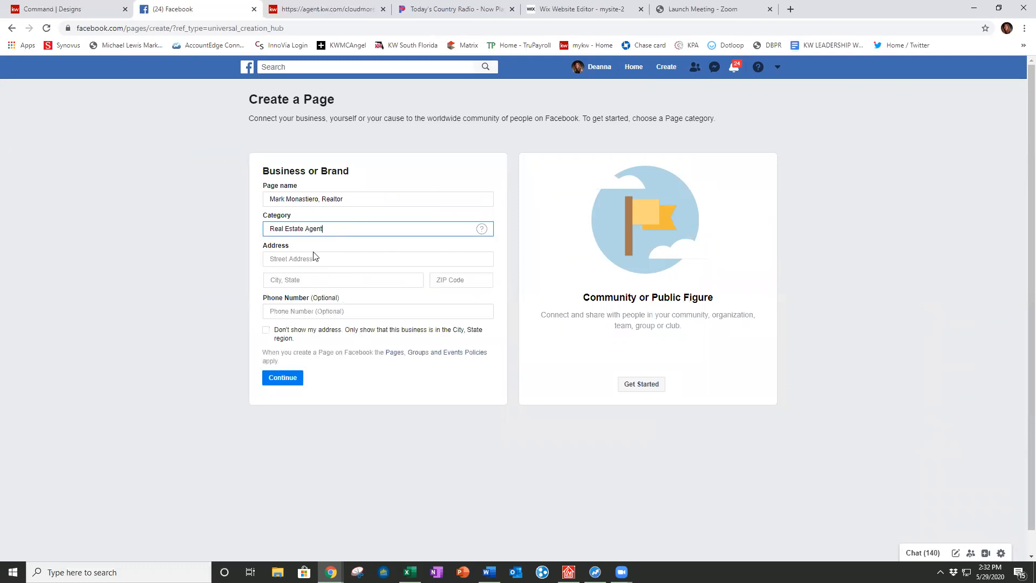
pyautogui.click(304, 258)
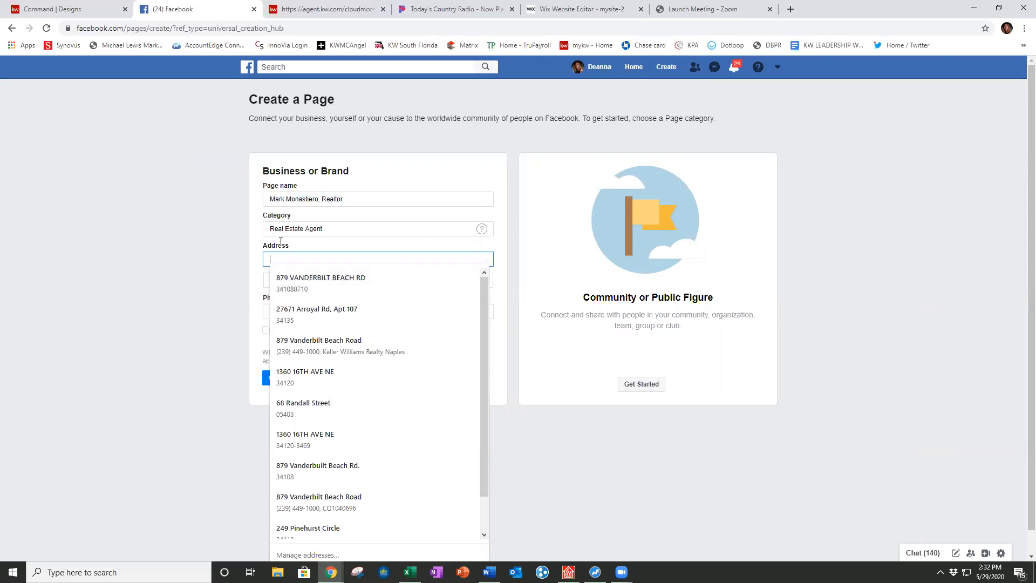
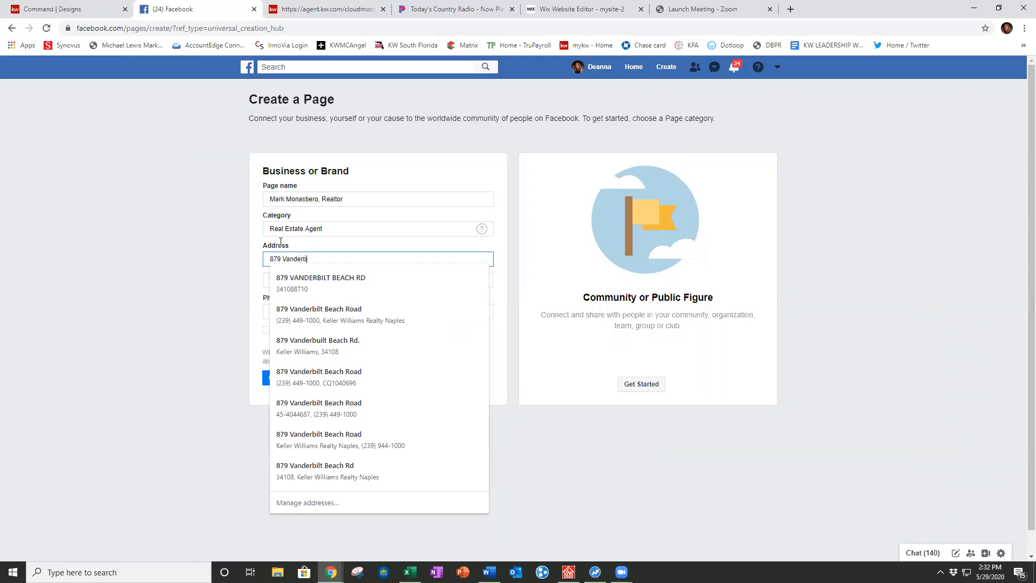
# Step: Enter the office street address and set the city to Naples, FL
pyautogui.press('Tab')
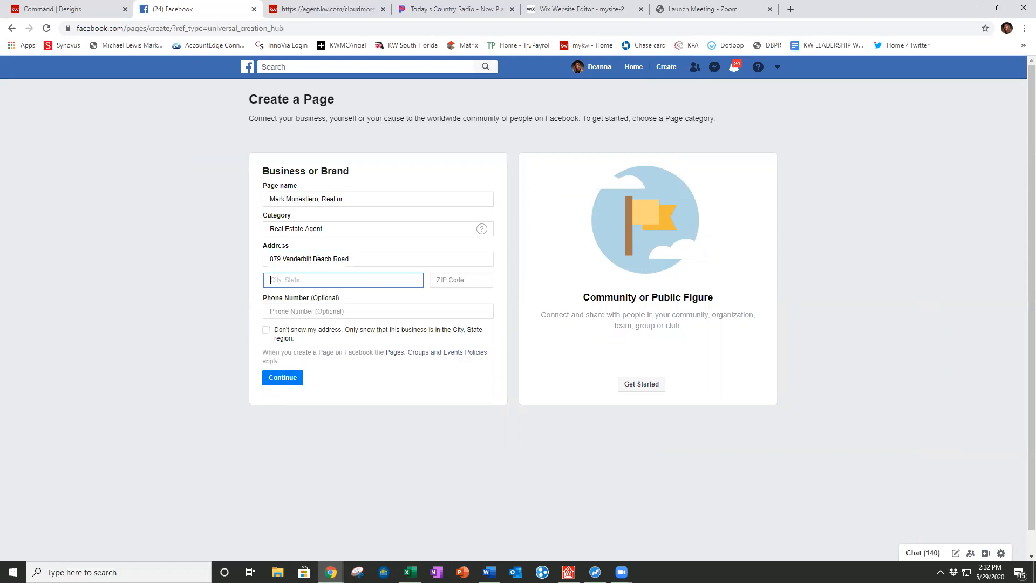
pyautogui.write('Naples Pa')
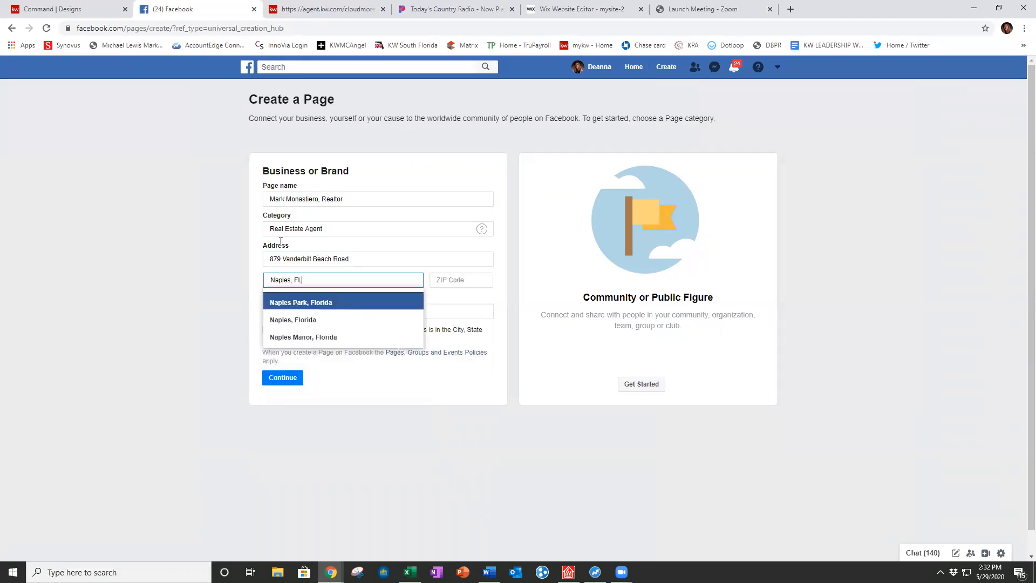
pyautogui.press('Return')
pyautogui.write('34')
pyautogui.press('BackSpace')
pyautogui.press('BackSpace')
pyautogui.press('Return')
pyautogui.press('Tab')
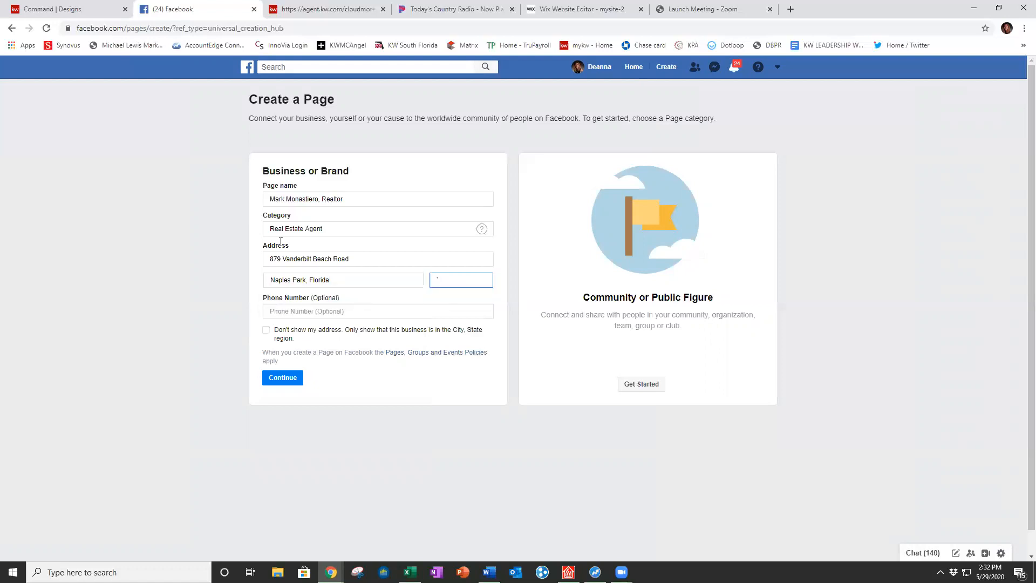
pyautogui.click(305, 279)
pyautogui.write('Naplke')
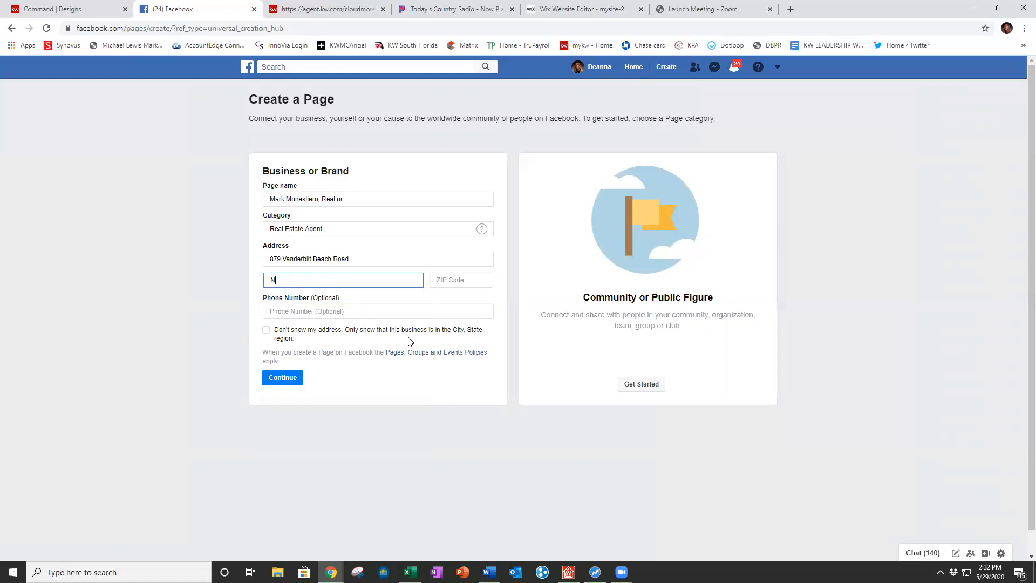
pyautogui.press('BackSpace')
pyautogui.write('es, FL')
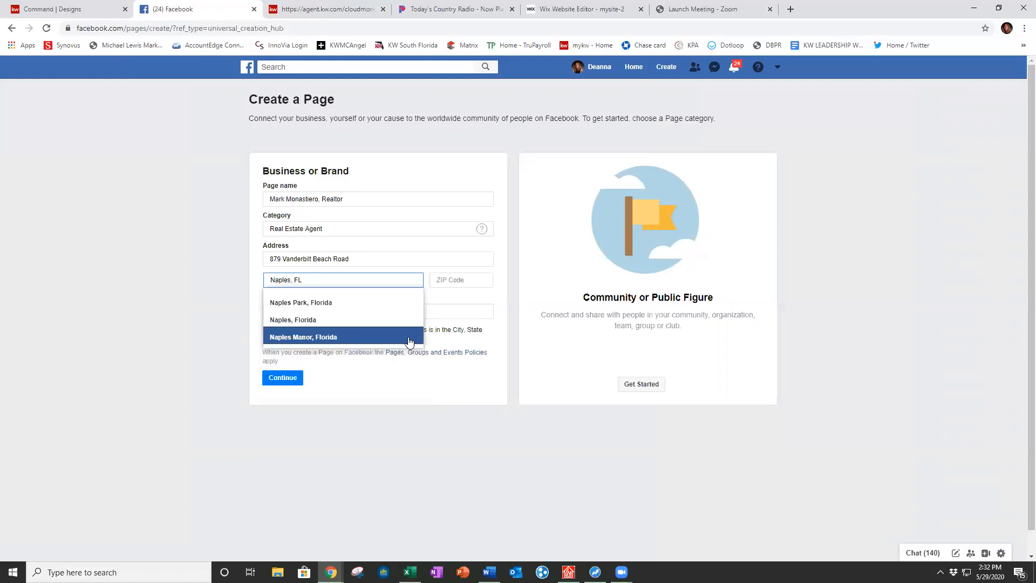
pyautogui.click(324, 318)
# Step: Fill in the office ZIP code and the business phone number
pyautogui.click(467, 279)
pyautogui.write('34')
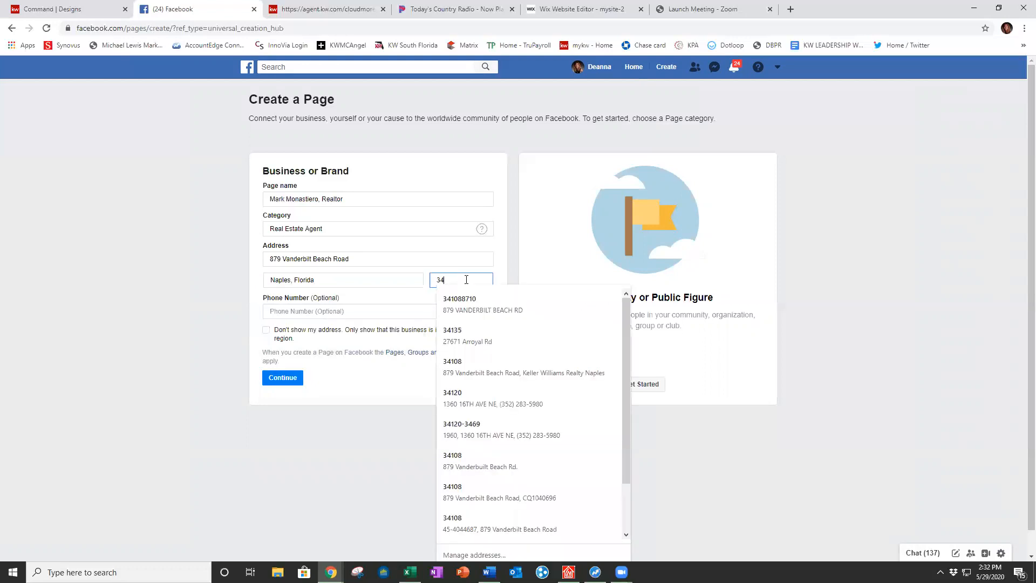
pyautogui.write('108')
pyautogui.click(79, 248)
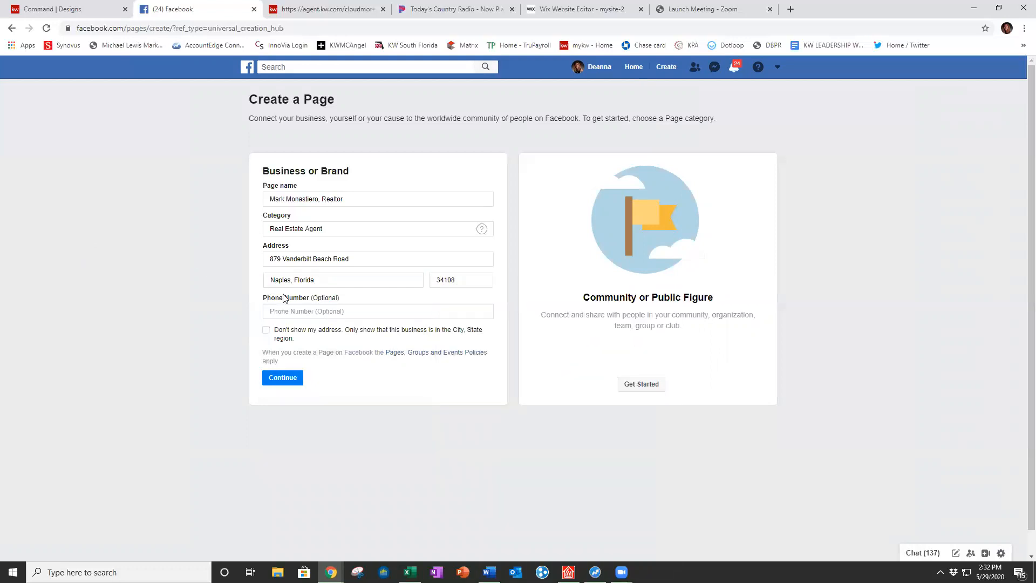
pyautogui.click(302, 312)
pyautogui.click(365, 386)
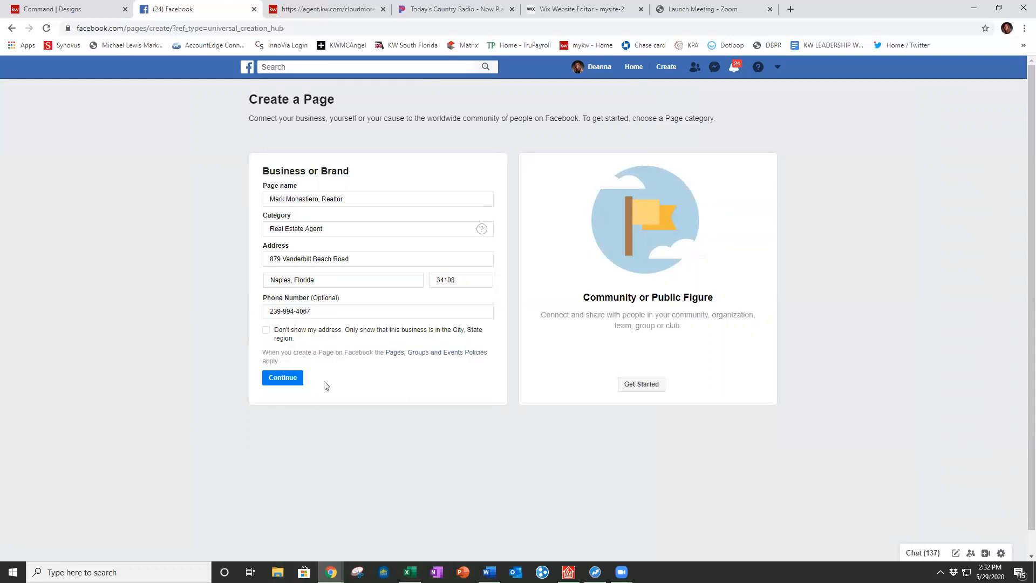
# Step: Submit the page details to create the page and begin choosing a profile picture
pyautogui.click(285, 379)
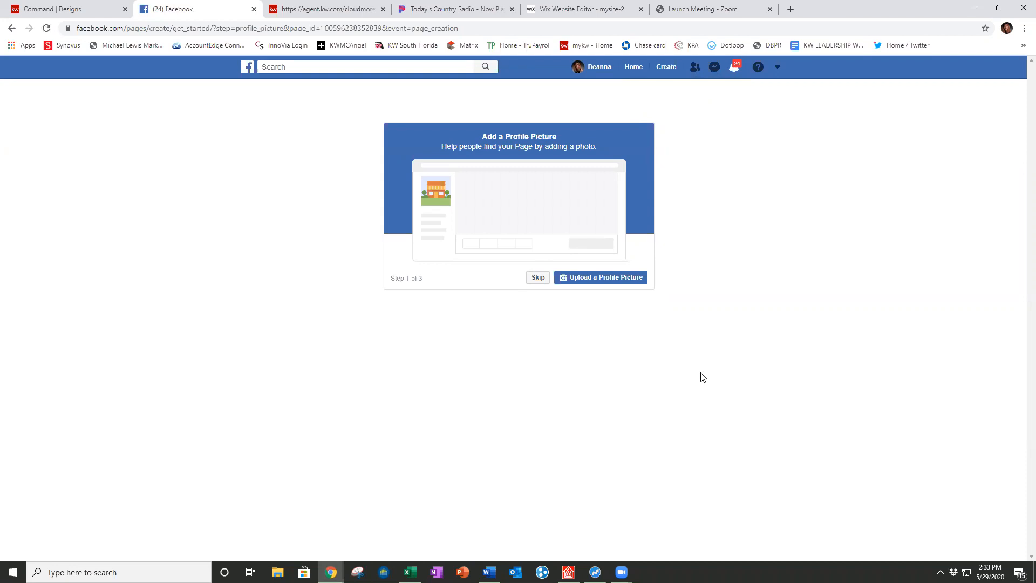
pyautogui.click(608, 279)
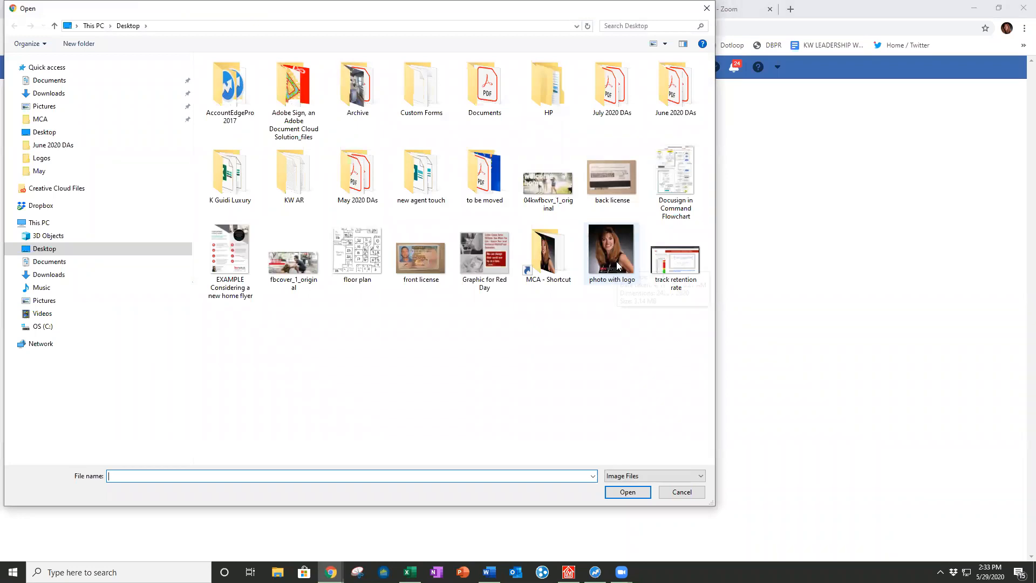
# Step: Upload 'photo with logo' from the Desktop as the profile picture, then go to Command Designs
pyautogui.doubleClick(618, 259)
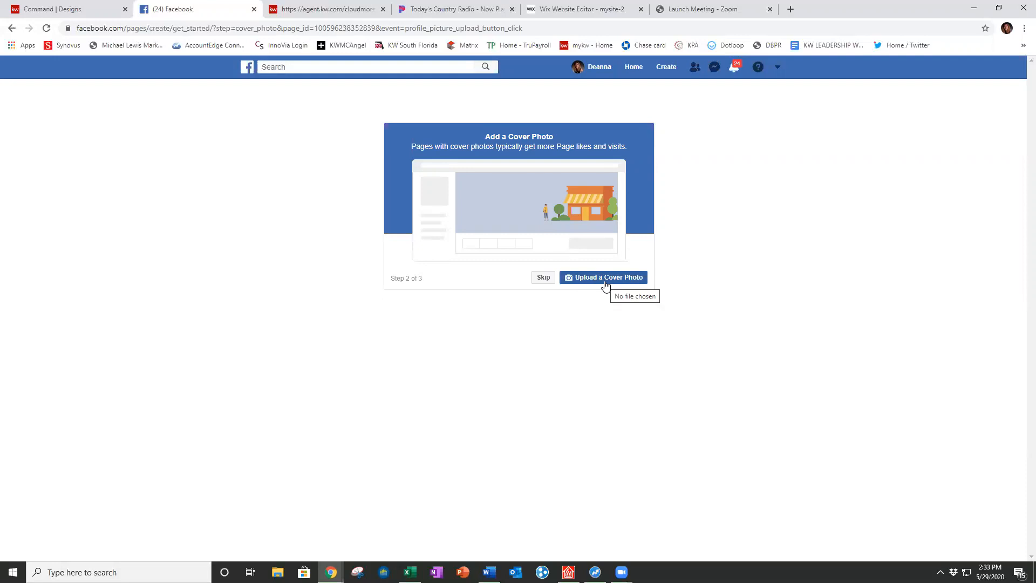
pyautogui.click(64, 12)
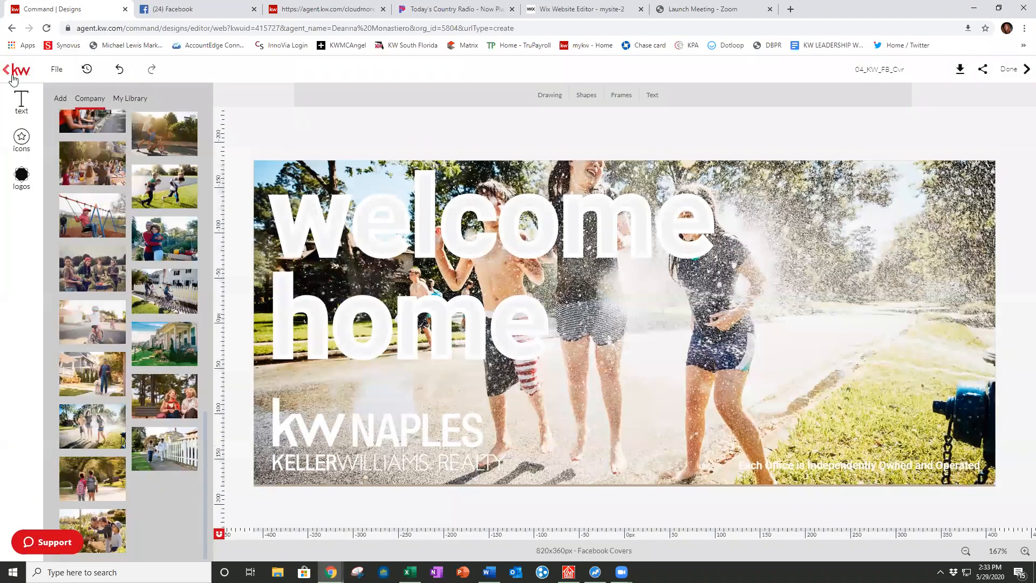
# Step: Leave the welcome home cover and return to the Social Branding Facebook Covers templates
pyautogui.click(9, 69)
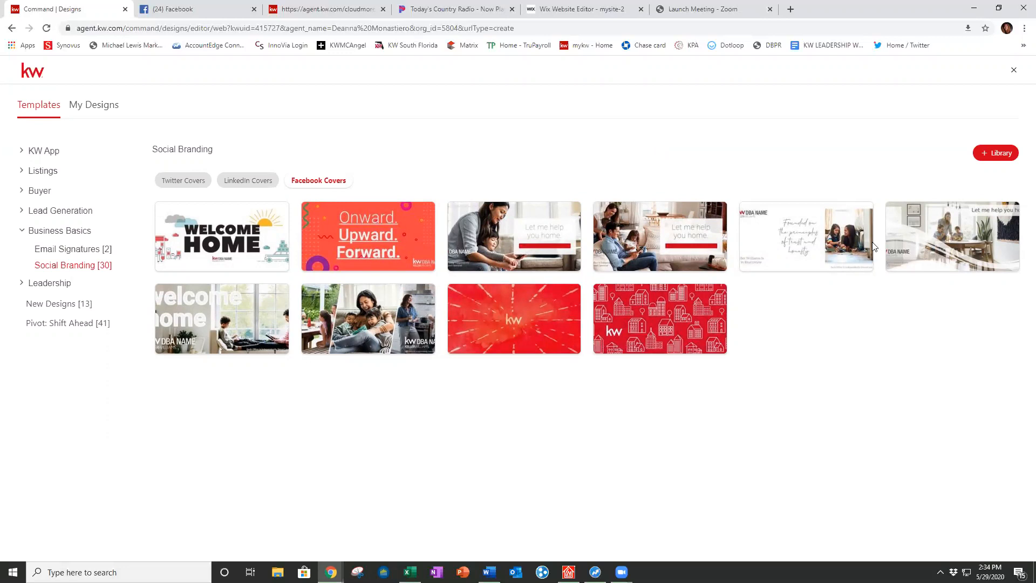
# Step: Open the trust-and-honesty cover template and remove its KW DBA NAME logo
pyautogui.click(857, 213)
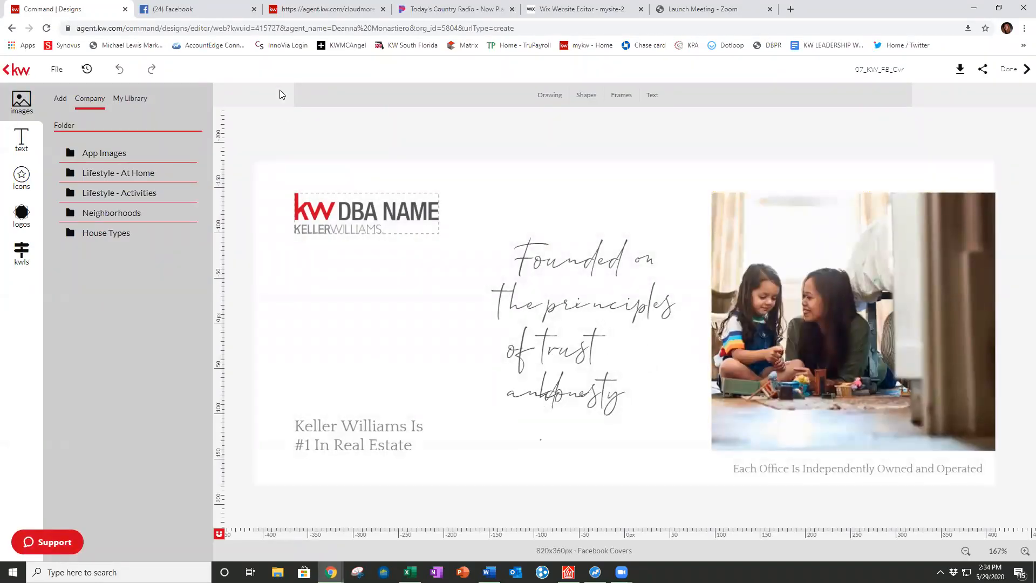
pyautogui.click(349, 208)
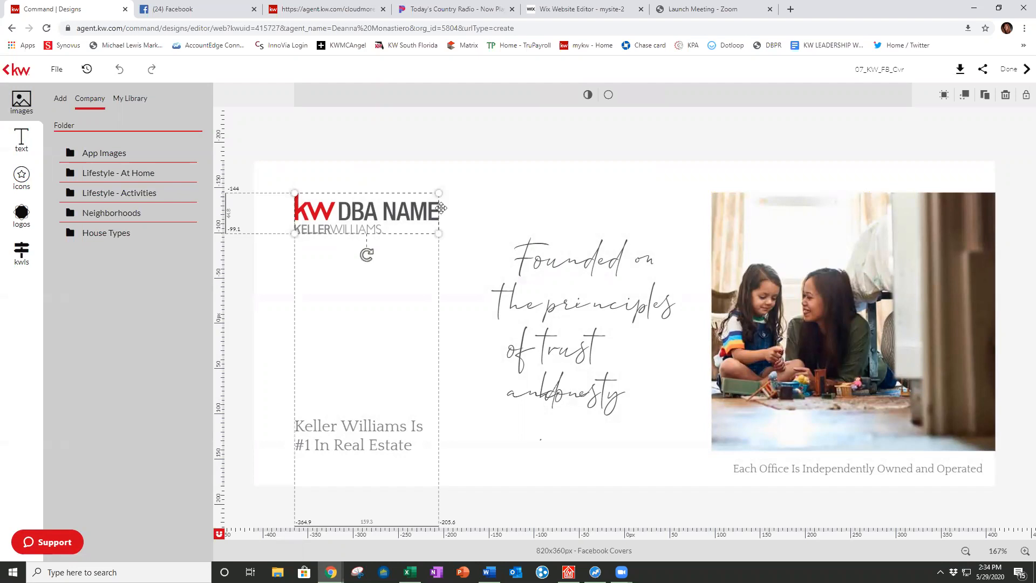
pyautogui.click(629, 193)
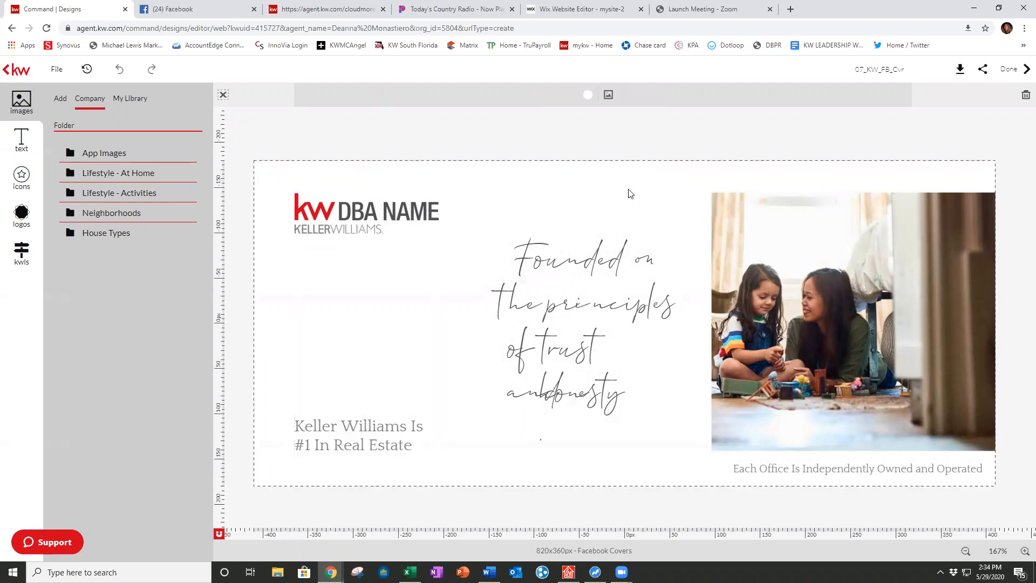
pyautogui.click(353, 219)
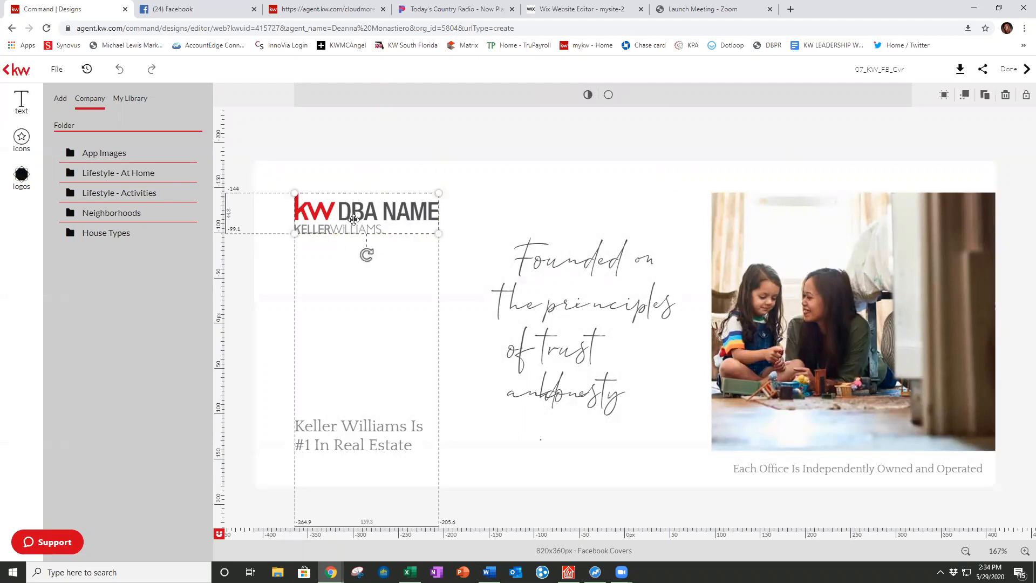
pyautogui.click(1007, 97)
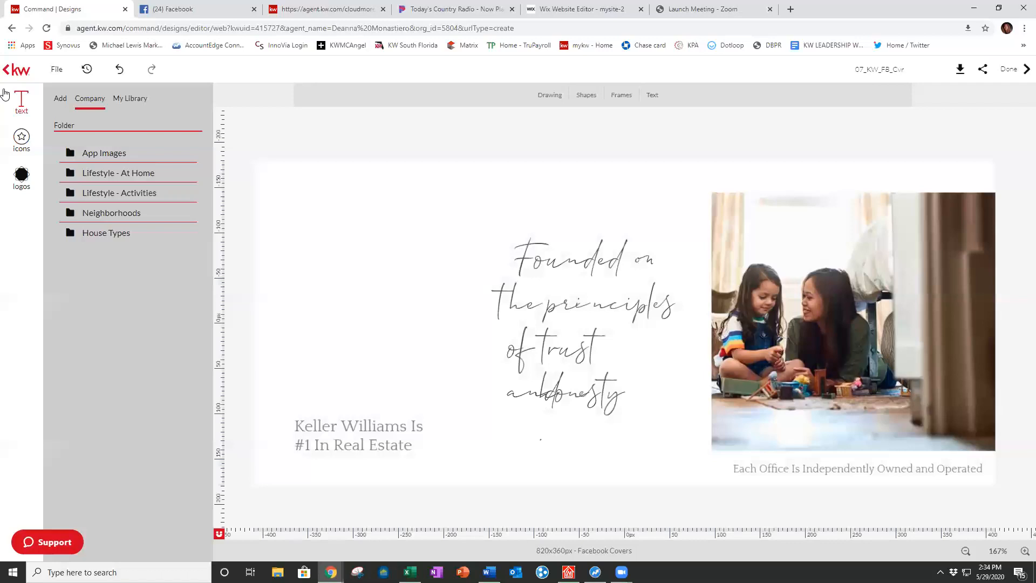
# Step: Add the KW Naples logo from imported images, then undo the oversized result
pyautogui.click(248, 155)
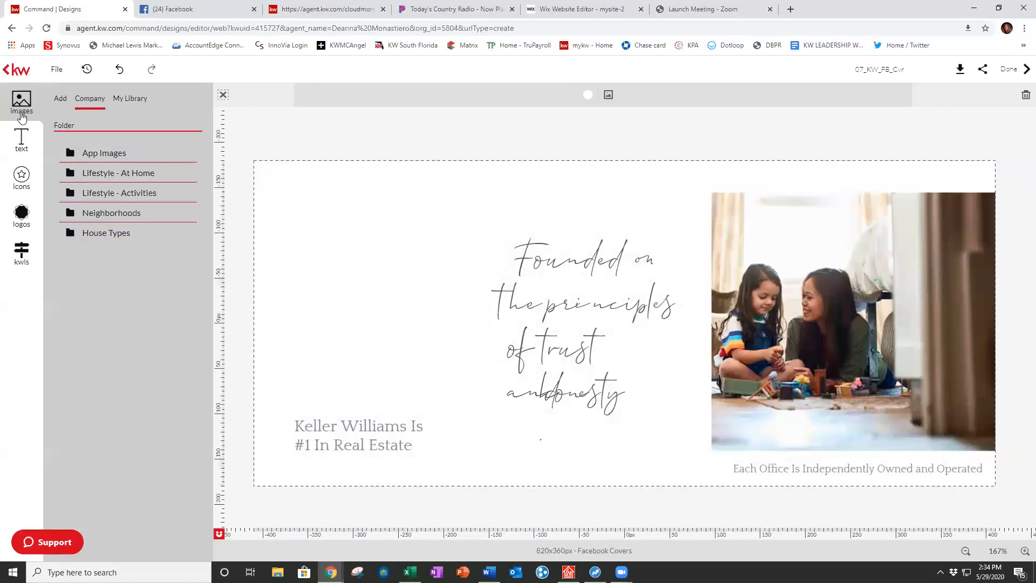
pyautogui.click(60, 99)
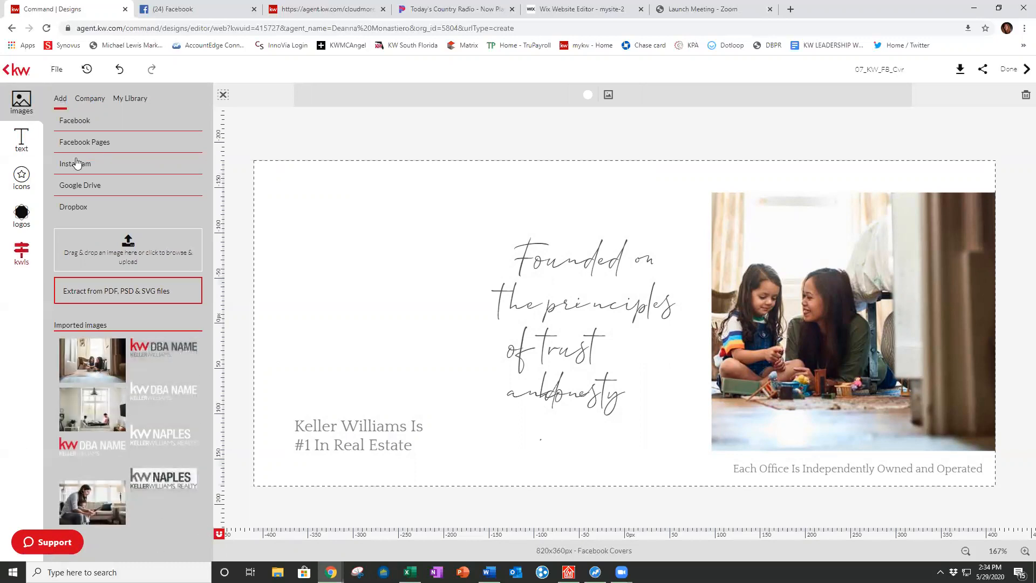
pyautogui.click(125, 100)
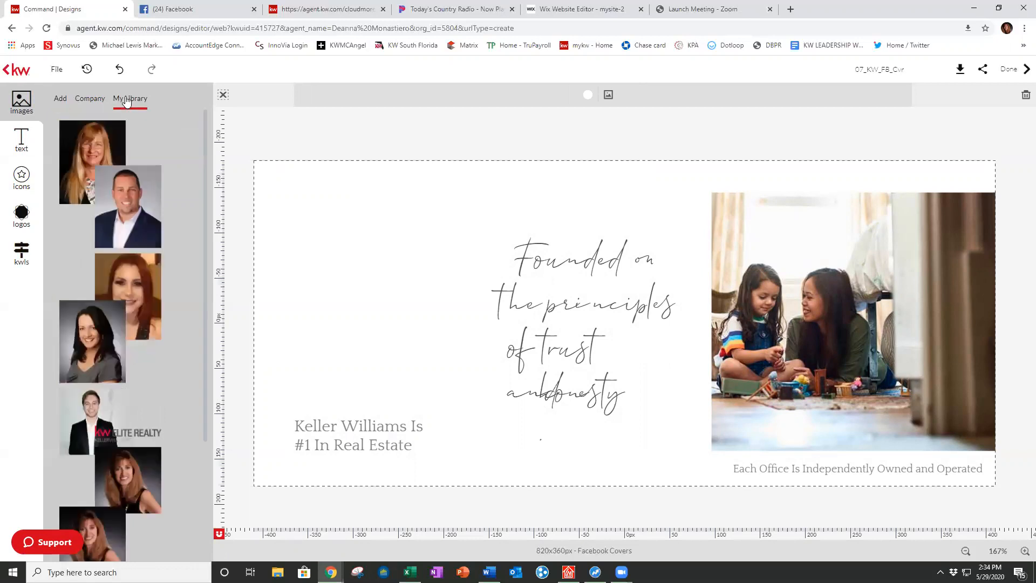
pyautogui.click(59, 99)
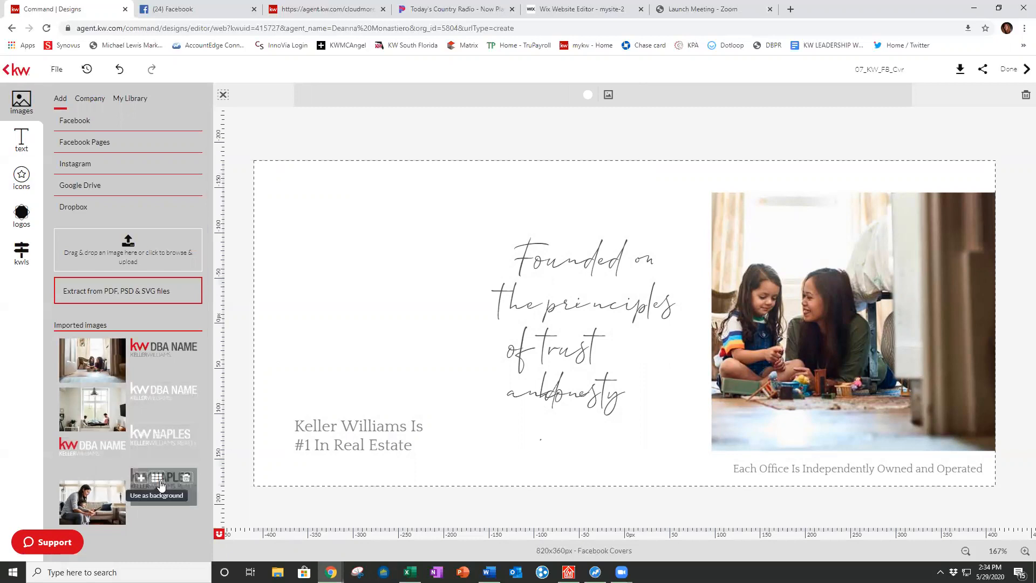
pyautogui.click(161, 482)
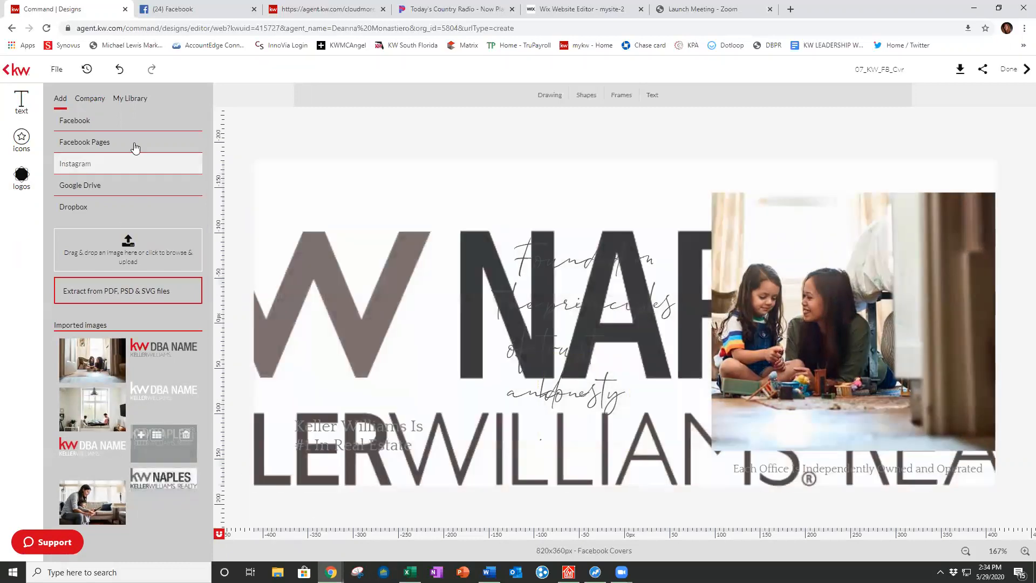
pyautogui.click(120, 70)
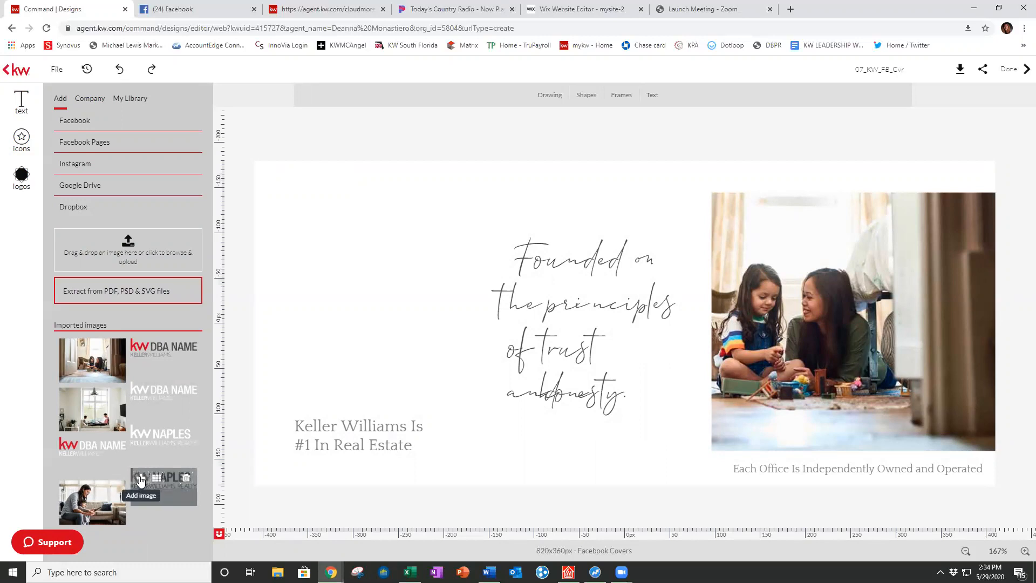
# Step: Re-add the KW Naples logo, shrink it into the top-left corner, and raise the footer disclaimer
pyautogui.click(140, 479)
pyautogui.moveTo(691, 242); pyautogui.dragTo(647, 227)
pyautogui.moveTo(867, 353); pyautogui.dragTo(499, 239)
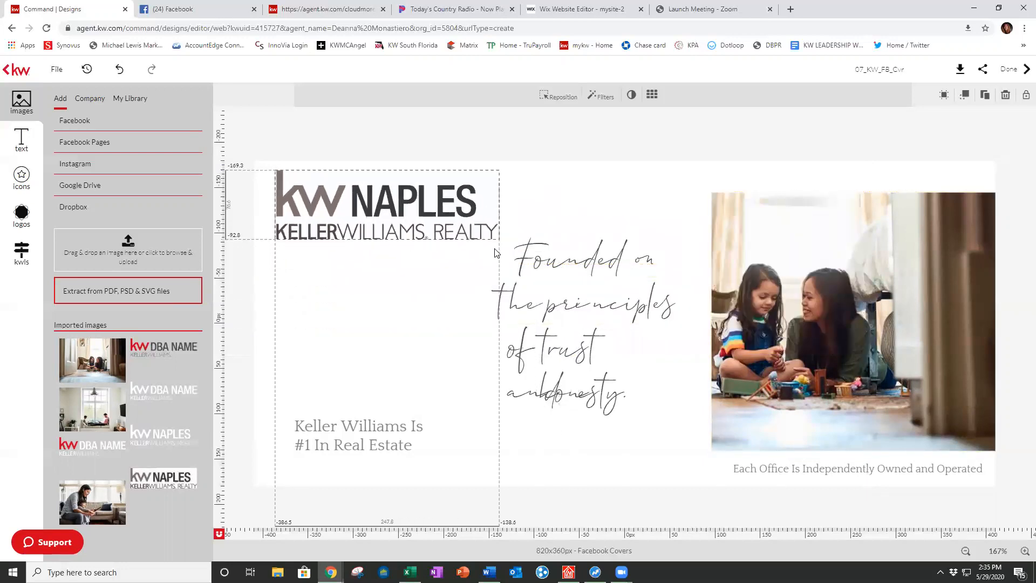
pyautogui.moveTo(377, 204); pyautogui.dragTo(375, 224)
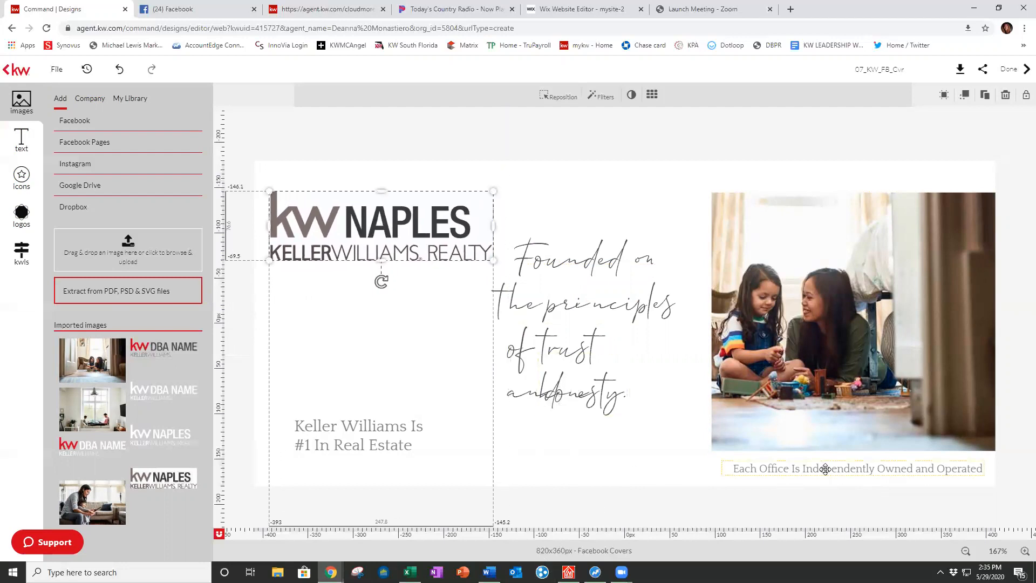
pyautogui.moveTo(824, 469); pyautogui.dragTo(826, 462)
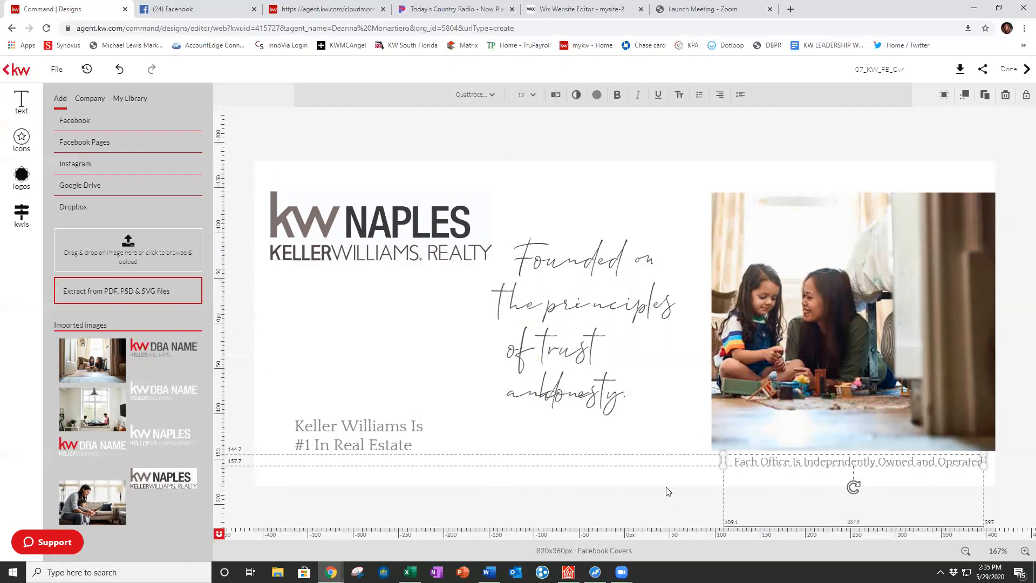
# Step: Set 'Founded on' to Dancing Script and widen its box onto one line
pyautogui.click(582, 474)
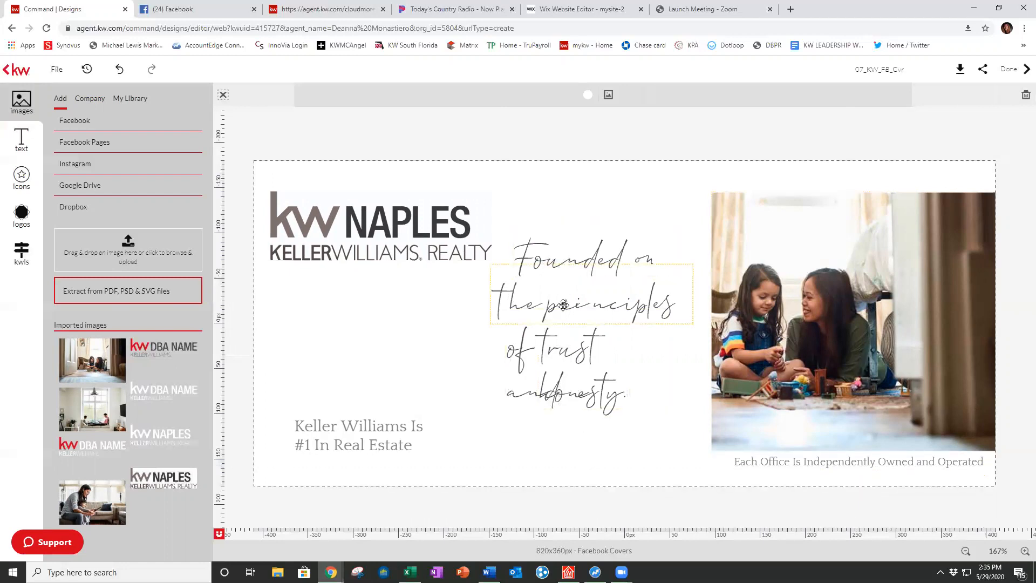
pyautogui.click(570, 254)
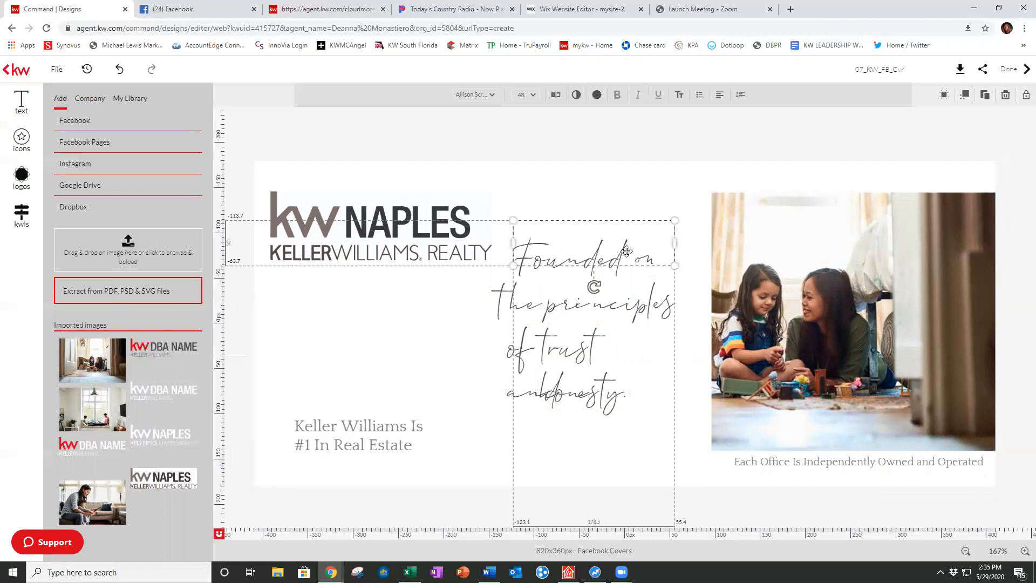
pyautogui.click(492, 96)
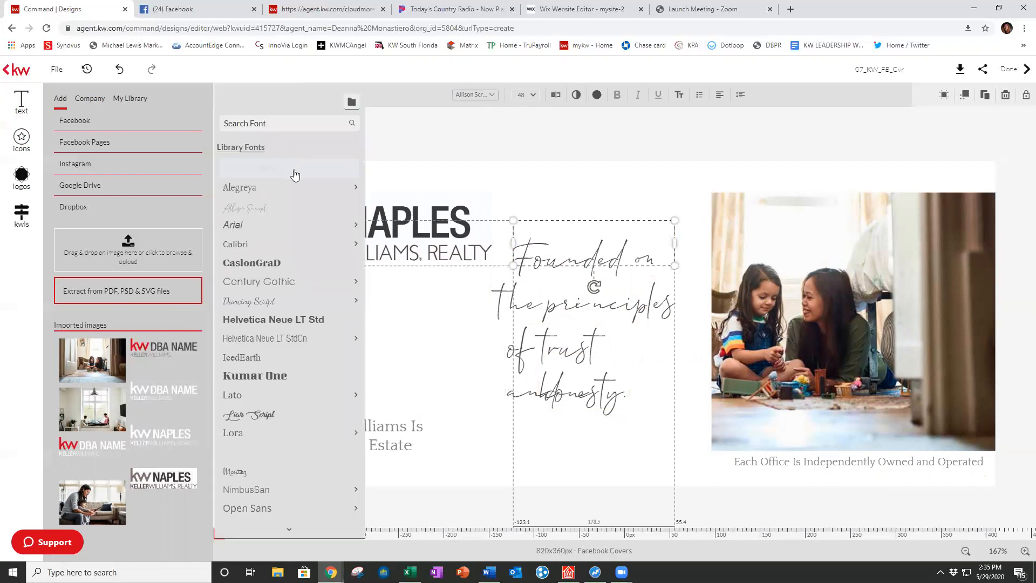
pyautogui.click(295, 174)
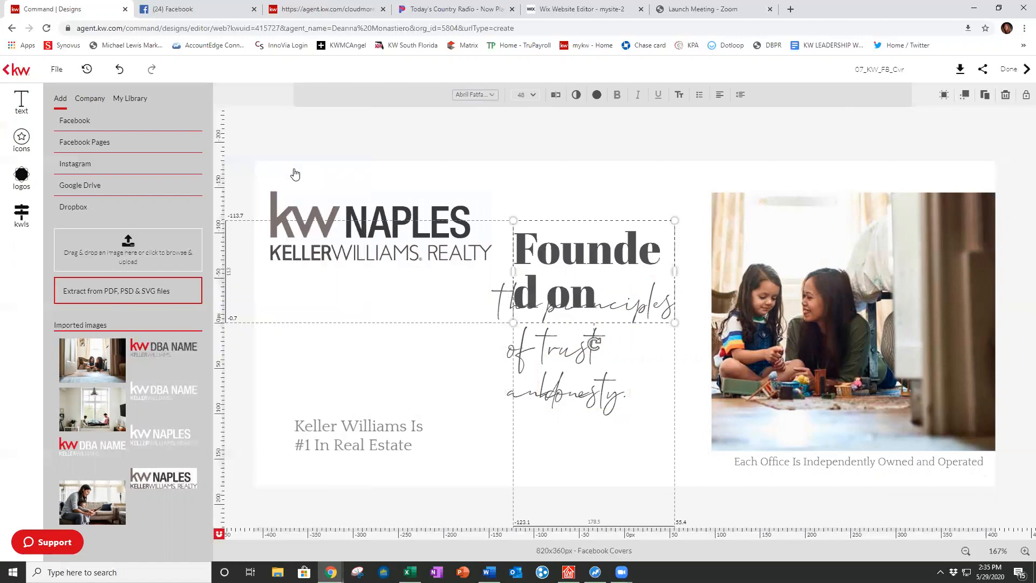
pyautogui.click(478, 97)
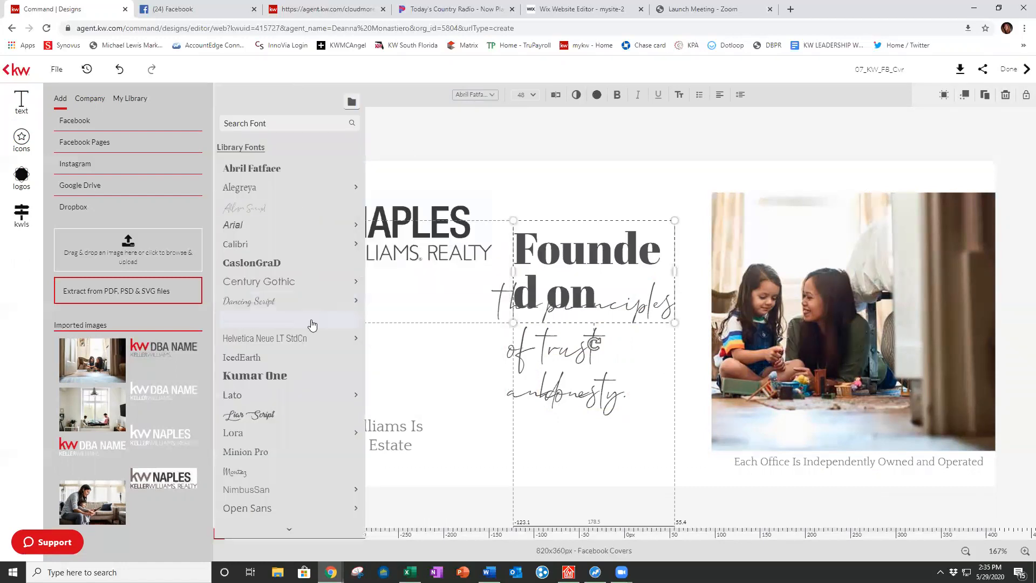
pyautogui.moveTo(313, 301)
pyautogui.click(431, 300)
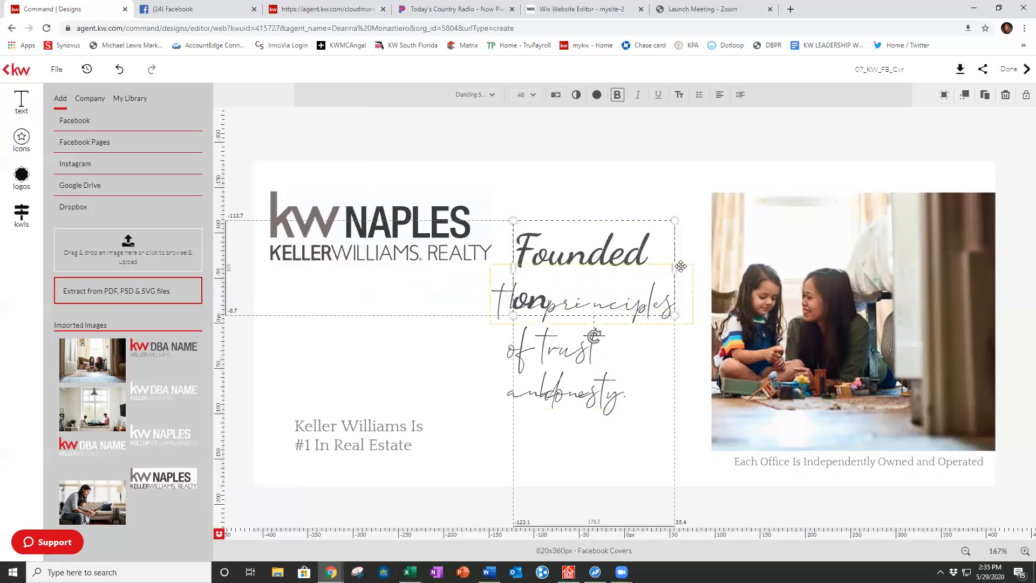
pyautogui.moveTo(676, 267); pyautogui.dragTo(708, 267)
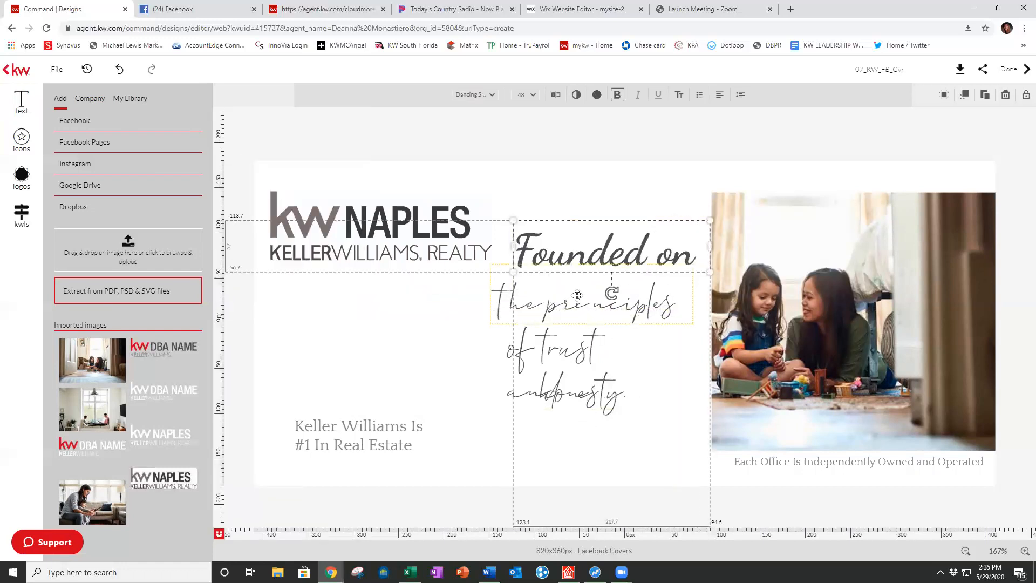
# Step: Set 'the principles' to bold Dancing Script and widen its box onto one line
pyautogui.click(610, 291)
pyautogui.click(495, 99)
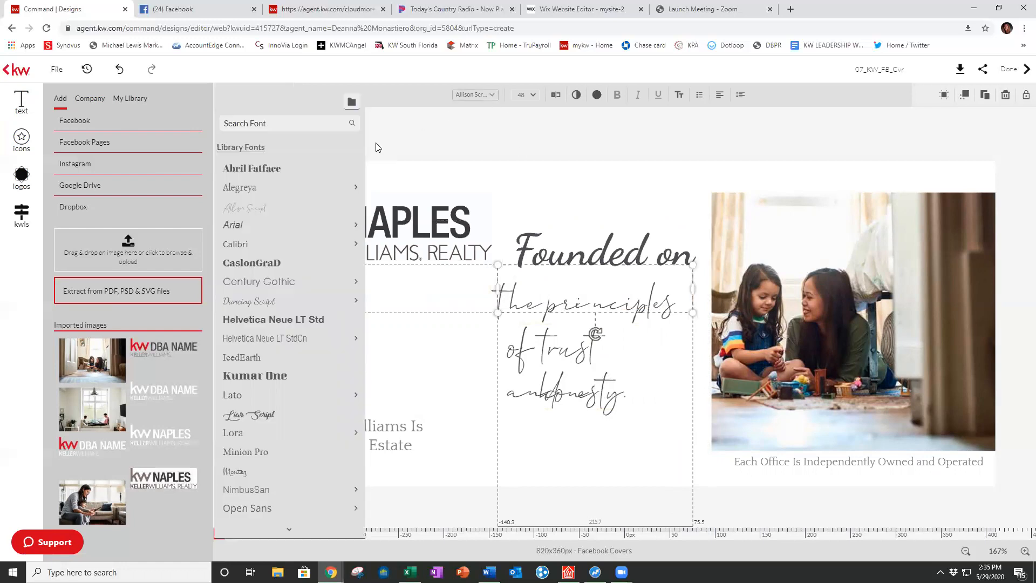
pyautogui.moveTo(279, 231)
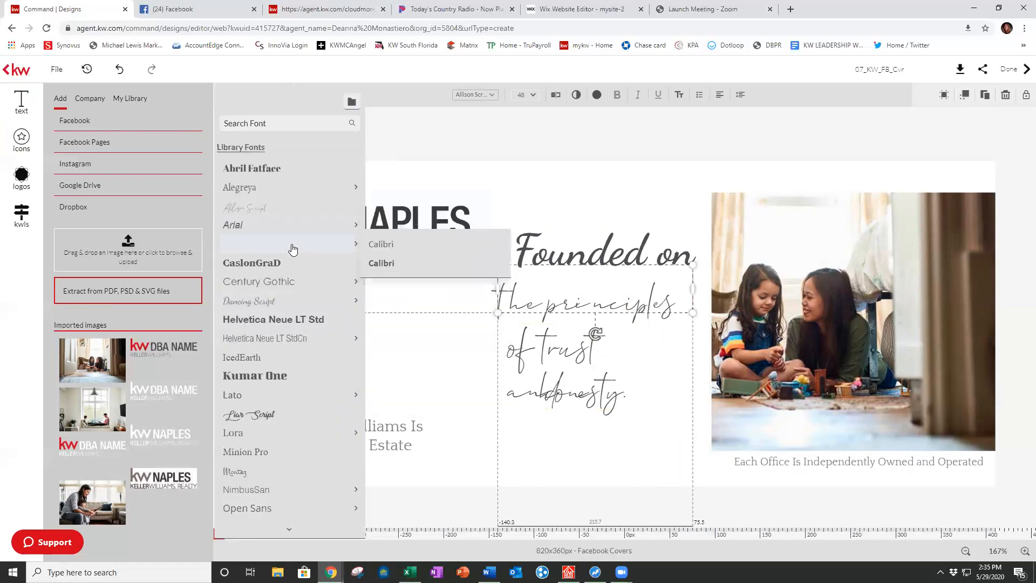
pyautogui.moveTo(321, 290)
pyautogui.moveTo(311, 307)
pyautogui.click(390, 303)
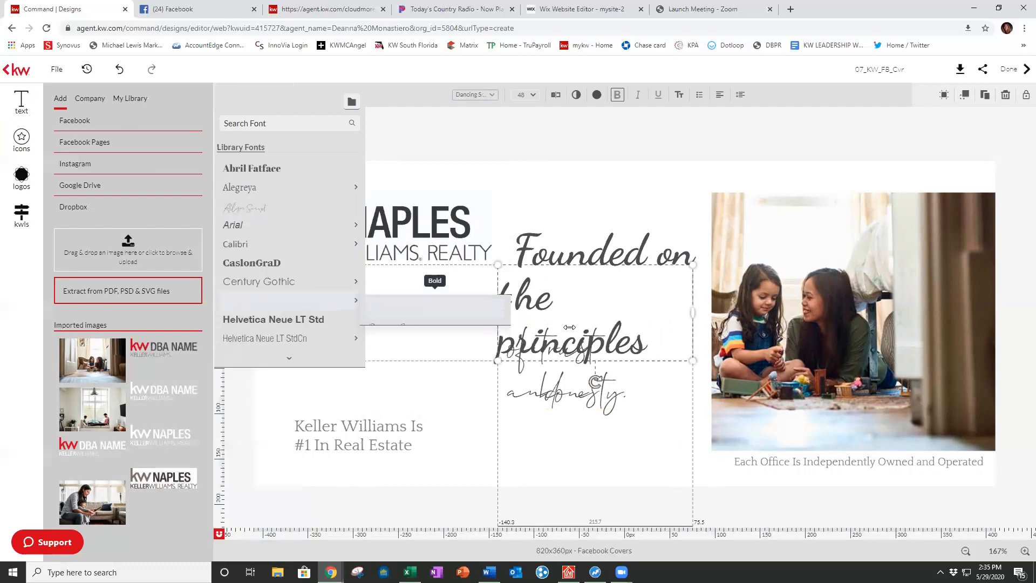
pyautogui.moveTo(690, 316); pyautogui.dragTo(708, 315)
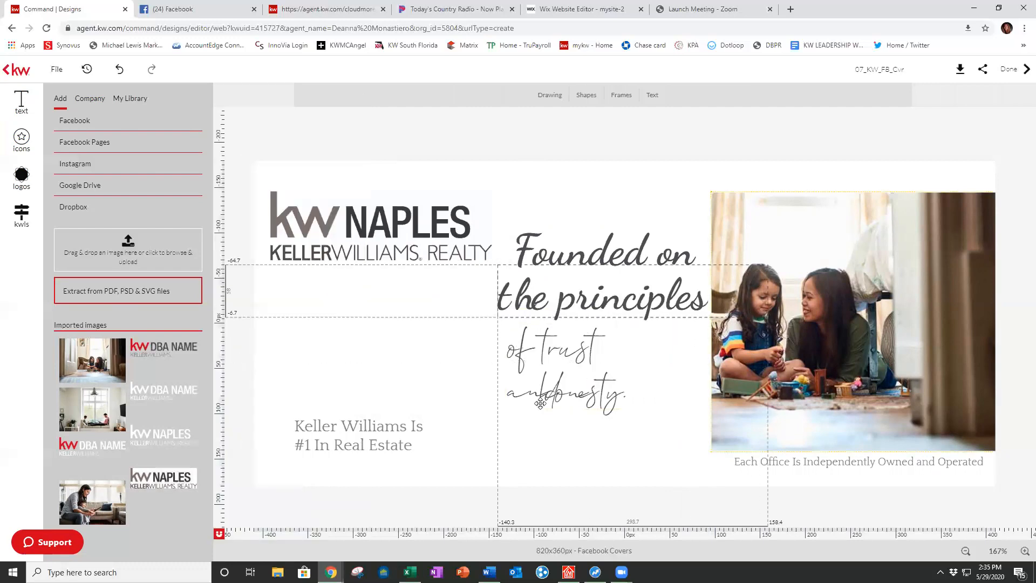
# Step: Set 'of trust and' to Dancing Script on one line, then select 'honesty' for its font change
pyautogui.click(543, 354)
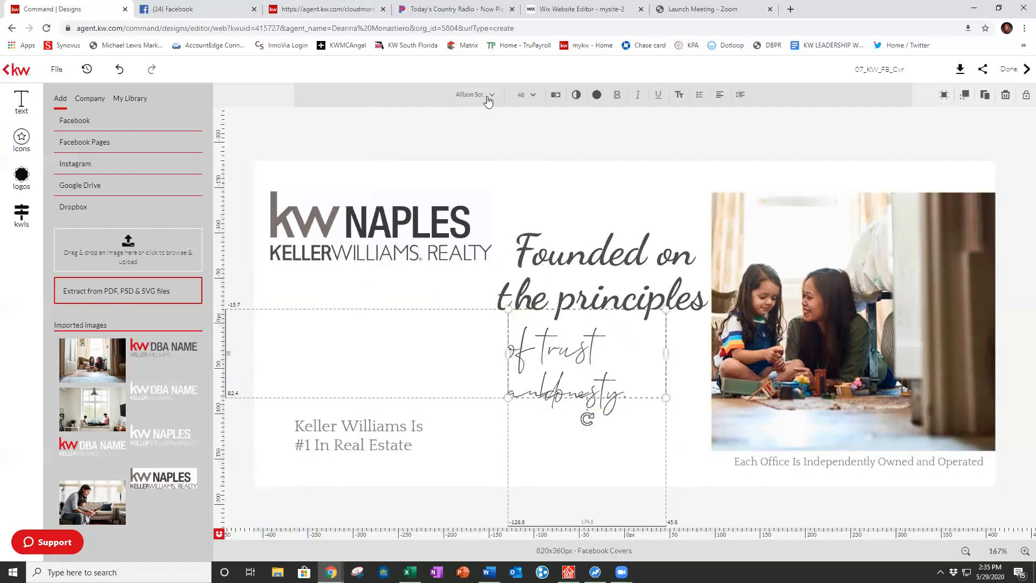
pyautogui.click(489, 101)
pyautogui.moveTo(280, 301)
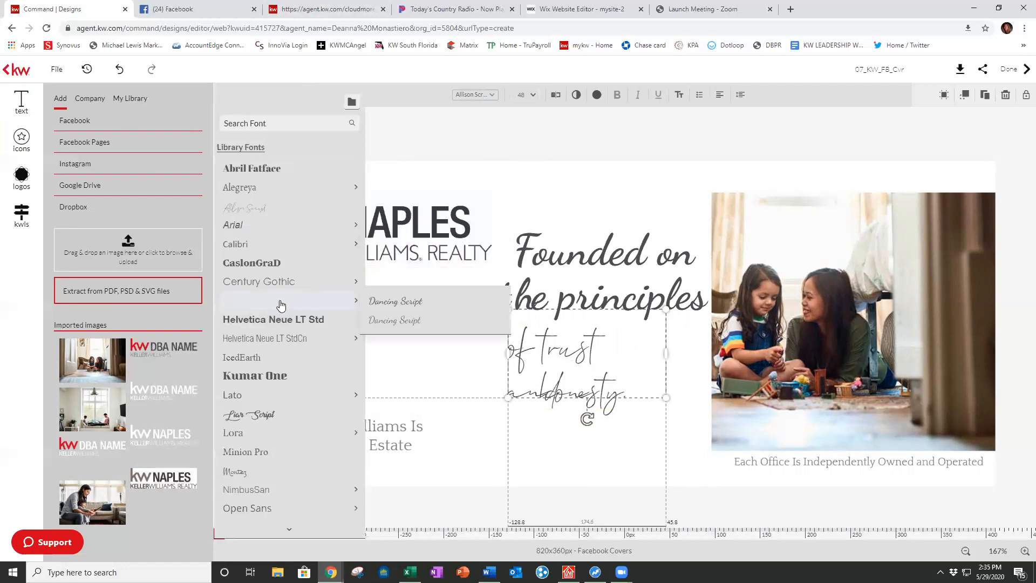
pyautogui.click(378, 306)
pyautogui.moveTo(663, 356); pyautogui.dragTo(708, 352)
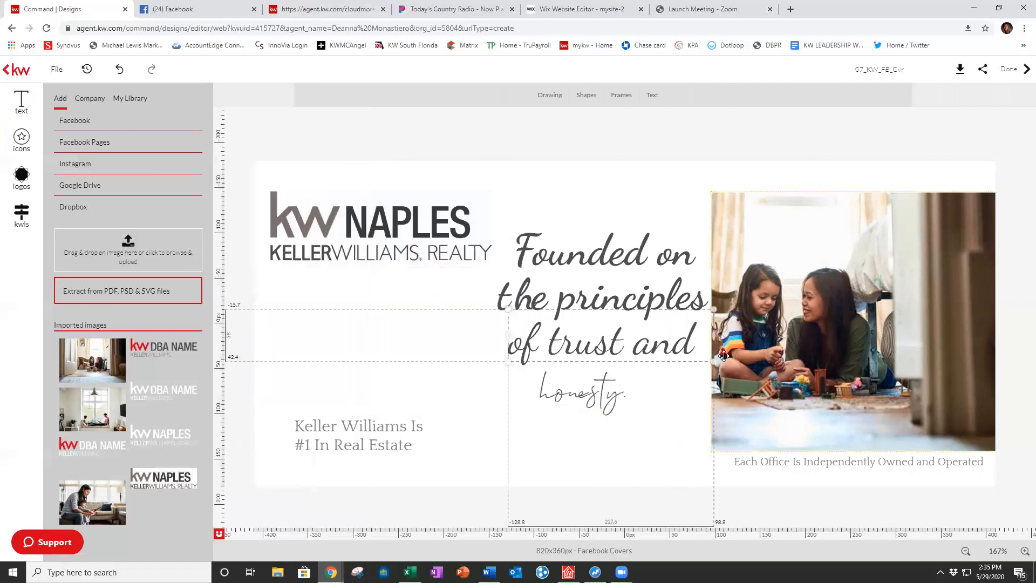
pyautogui.click(566, 400)
pyautogui.click(568, 399)
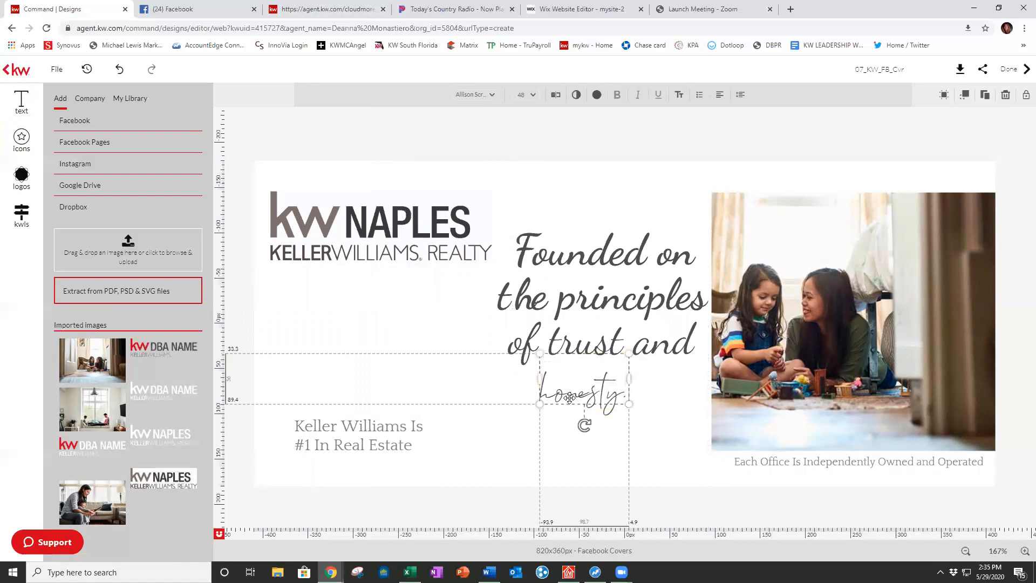
pyautogui.click(490, 96)
pyautogui.moveTo(269, 304)
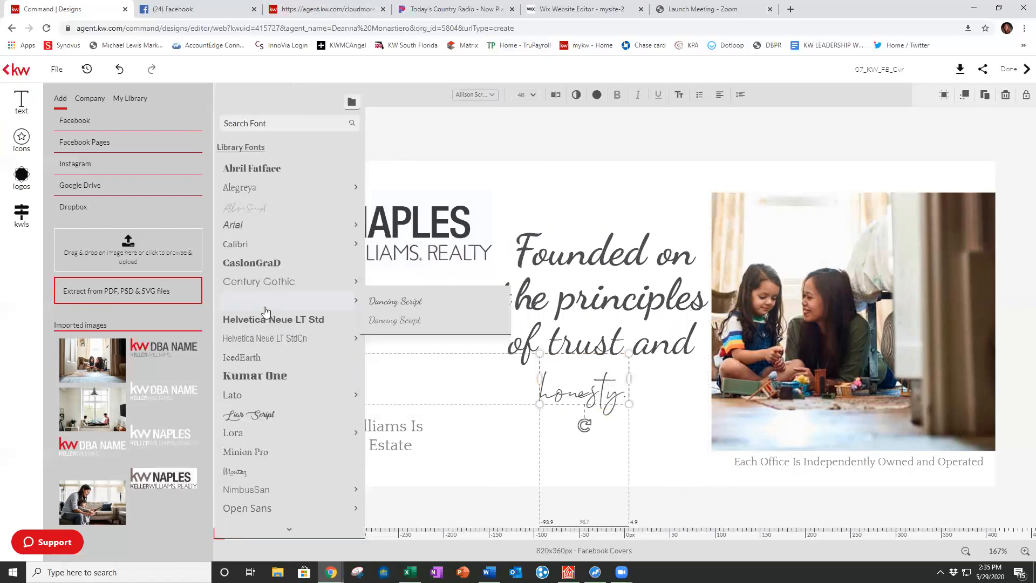
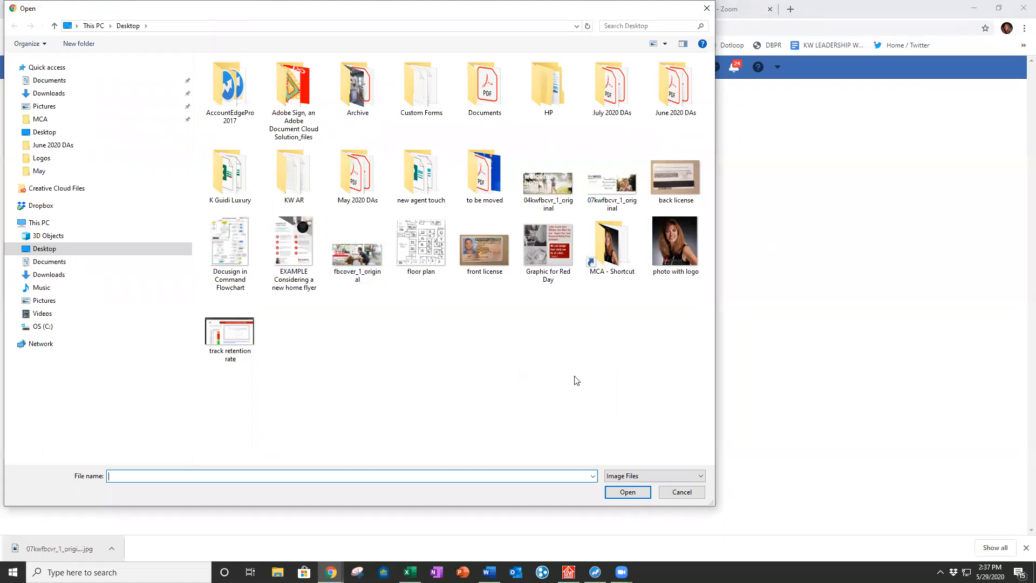
# Step: Use 07kwfbcvr_1_original as the page cover and decline online appointment booking
pyautogui.doubleClick(614, 187)
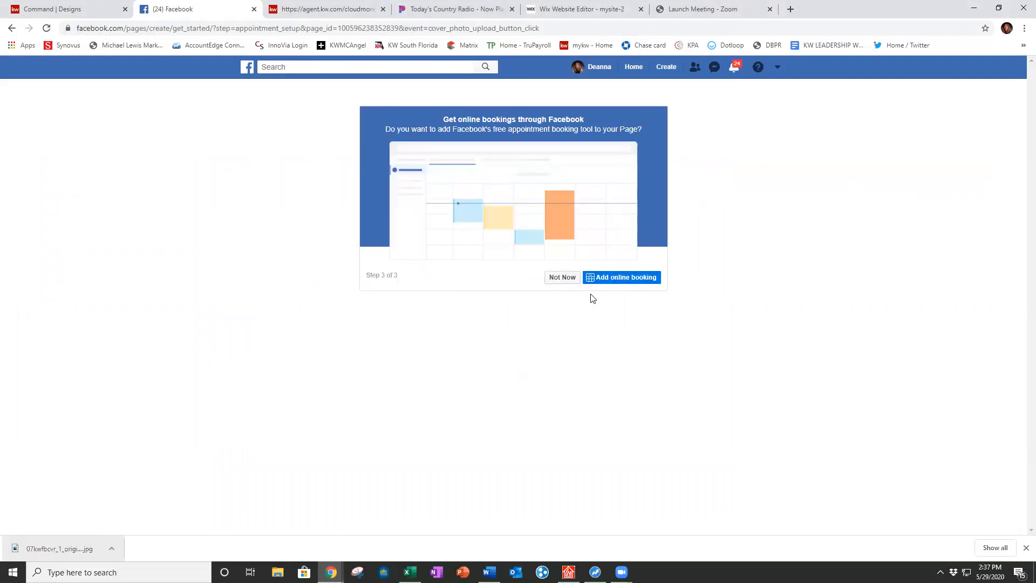
pyautogui.click(559, 279)
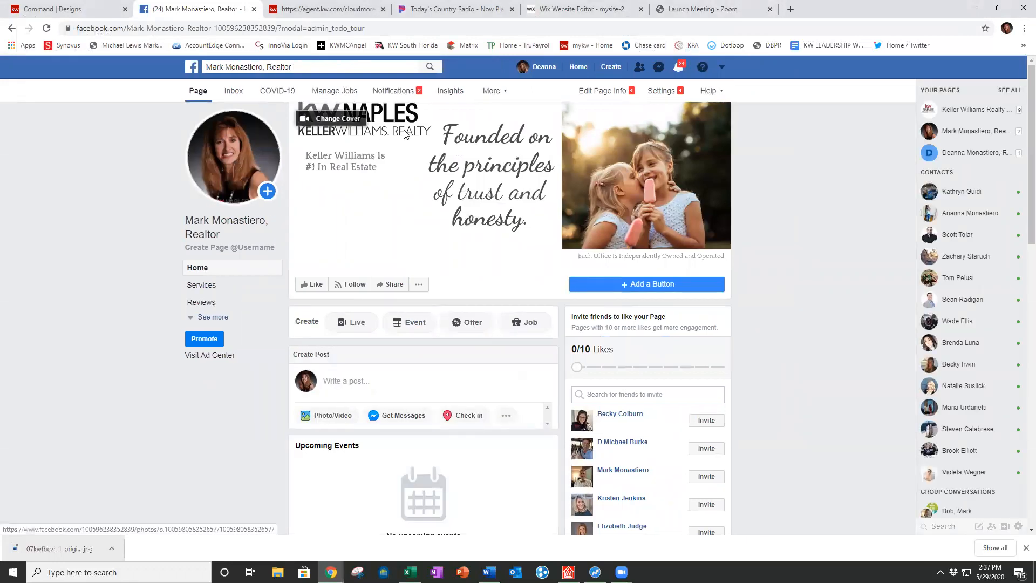
pyautogui.click(657, 199)
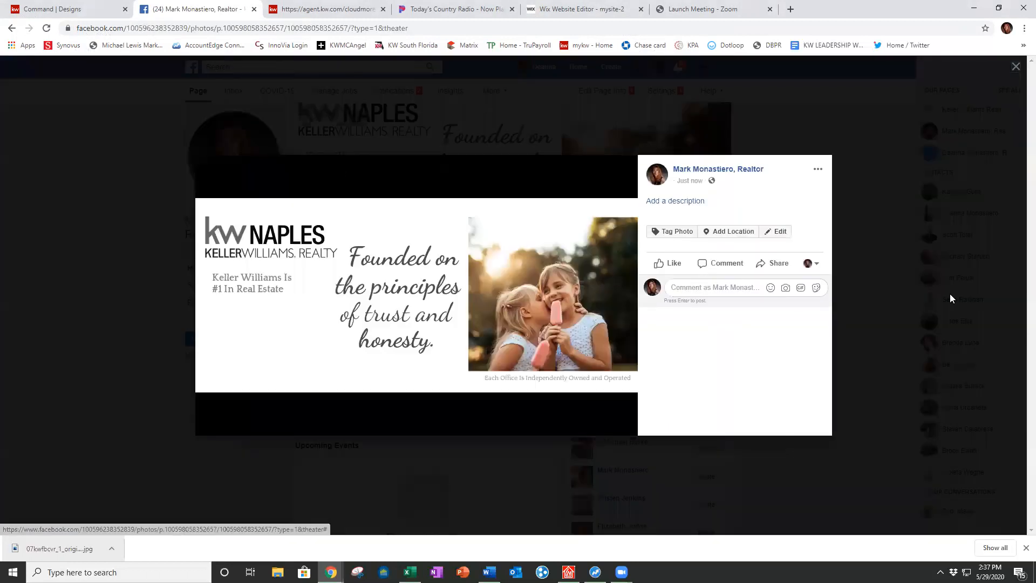
pyautogui.click(1015, 68)
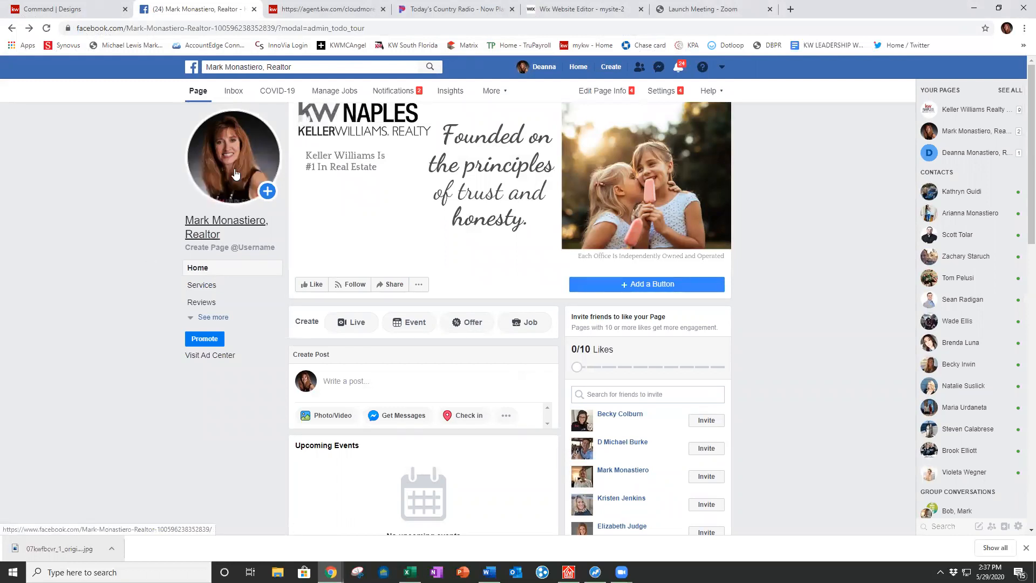
pyautogui.click(240, 250)
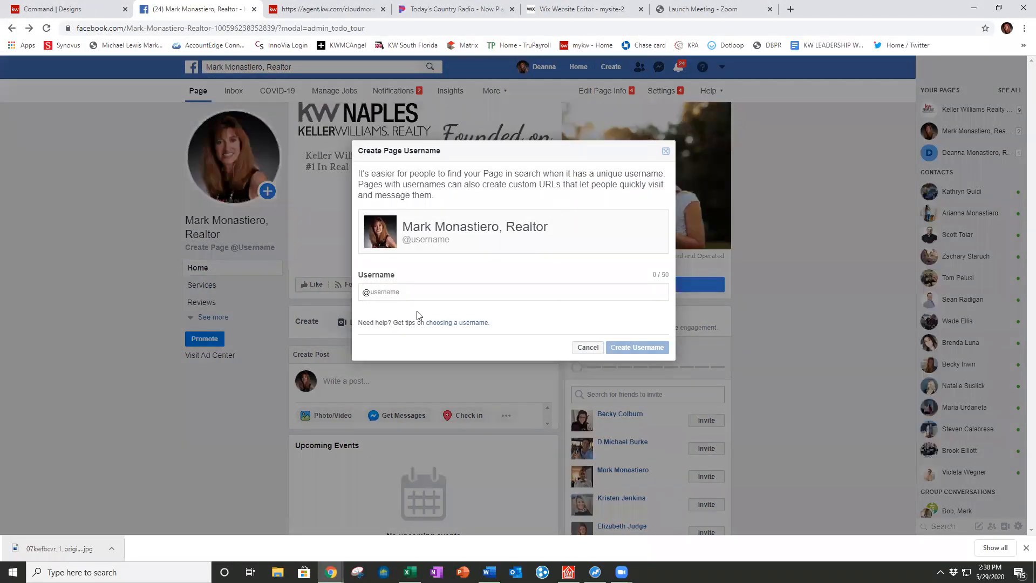
pyautogui.click(385, 291)
pyautogui.write('markmrealtor')
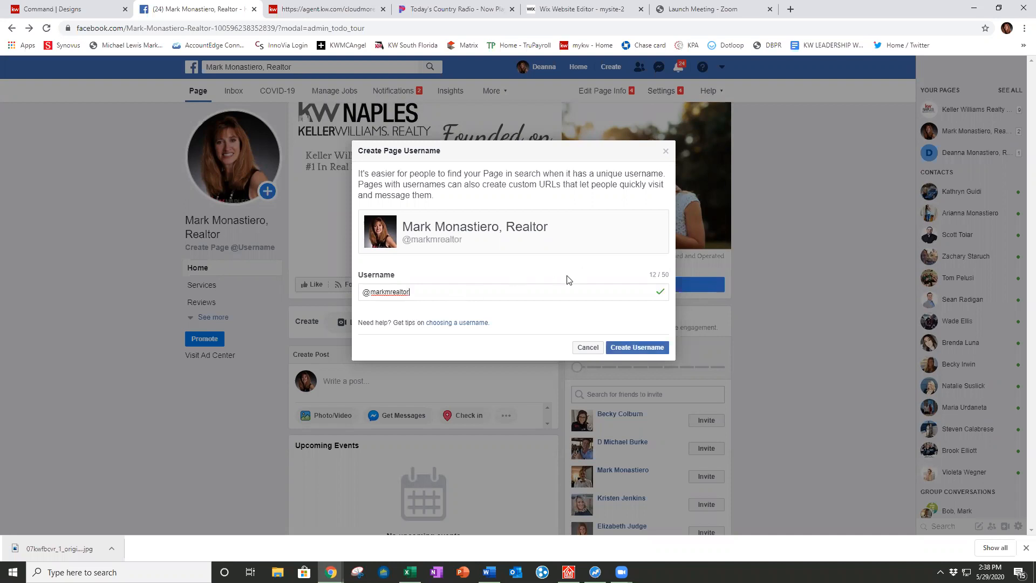
pyautogui.click(627, 348)
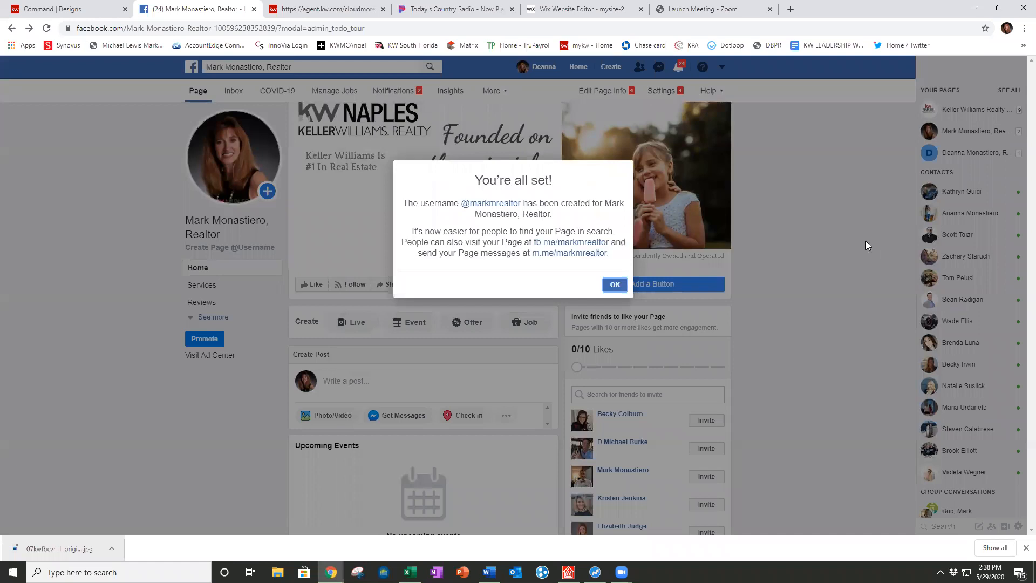
pyautogui.click(613, 285)
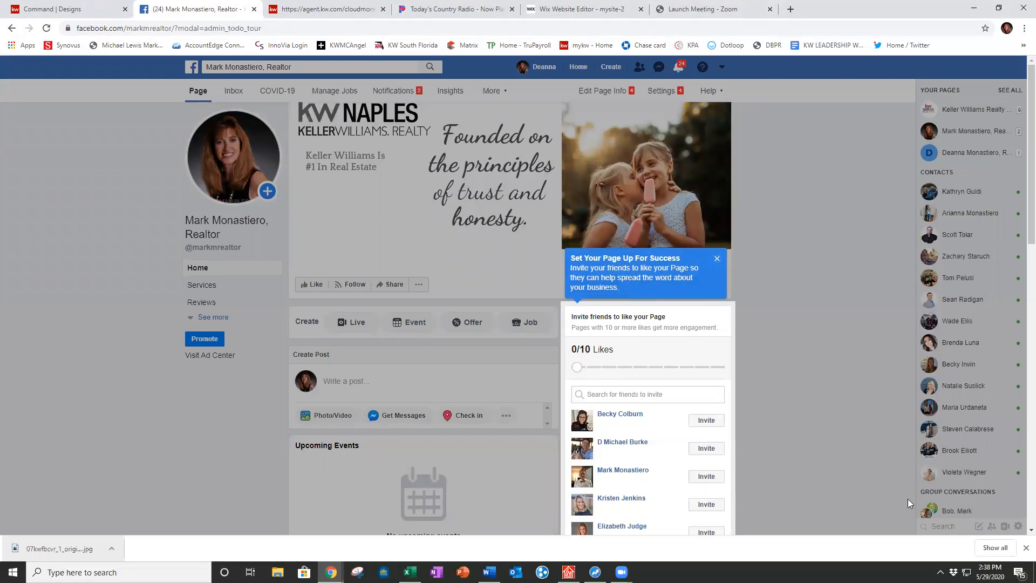
pyautogui.click(1025, 548)
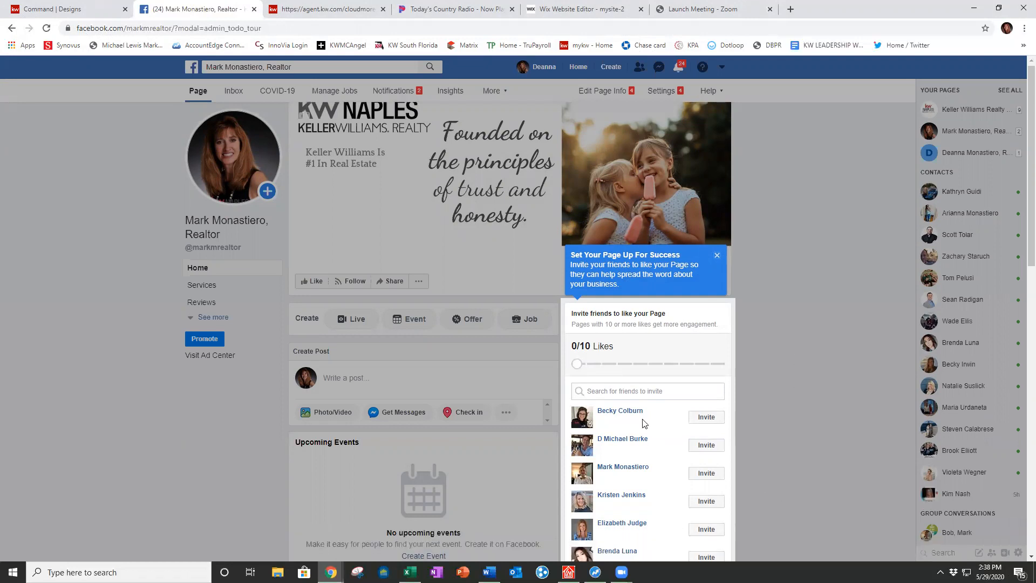
# Step: Close the 'Set Your Page Up For Success' invite-friends tip
pyautogui.scroll(-2, 642, 423)
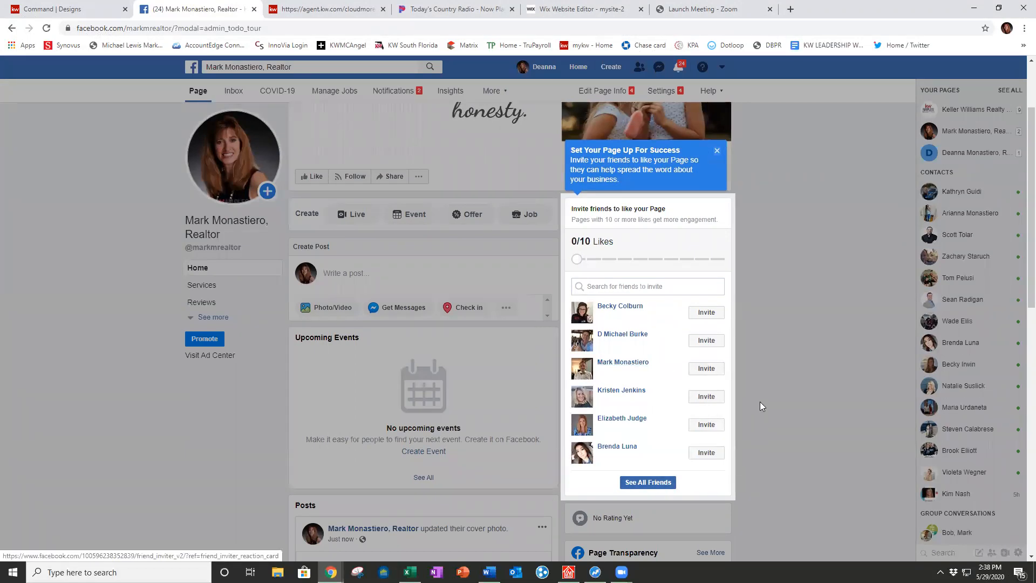
pyautogui.scroll(1, 759, 406)
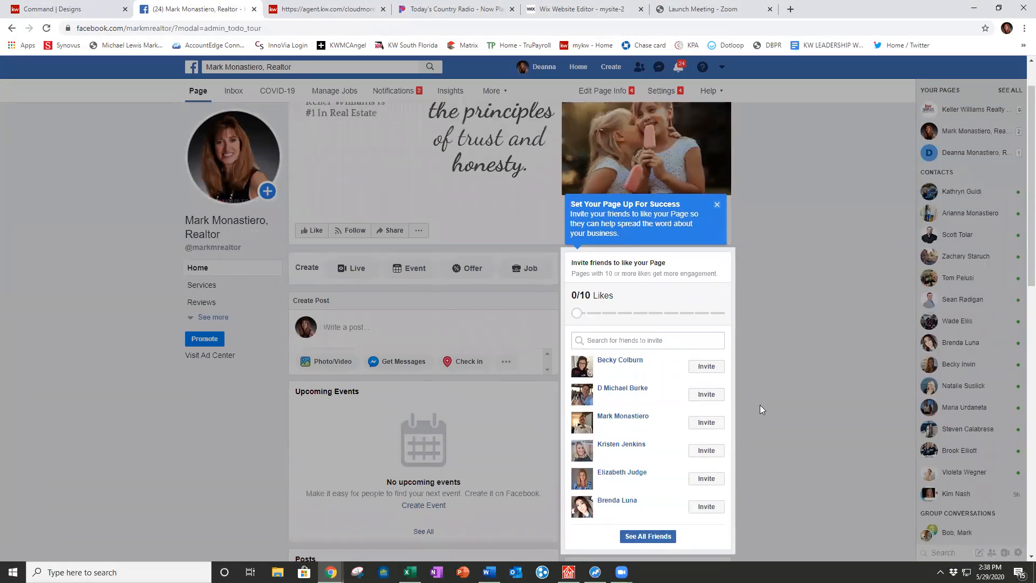
pyautogui.click(717, 207)
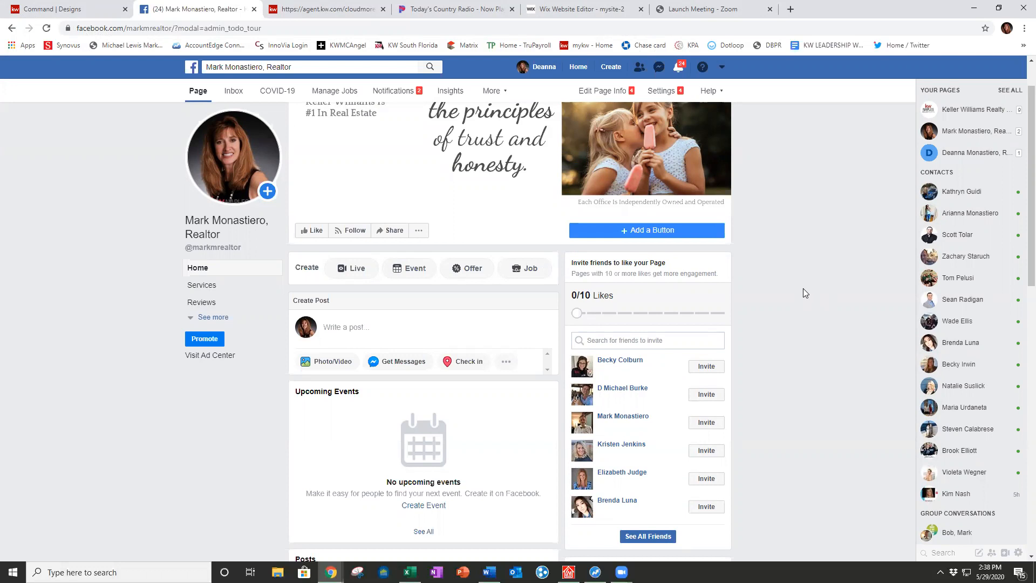
# Step: Add a Call Now action button set to the business phone number
pyautogui.click(642, 231)
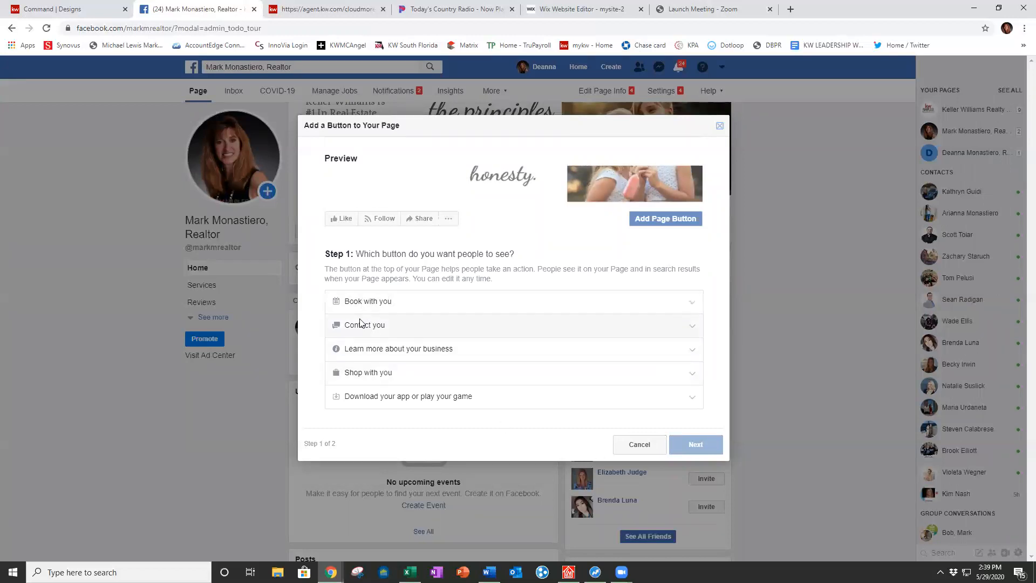
pyautogui.click(691, 330)
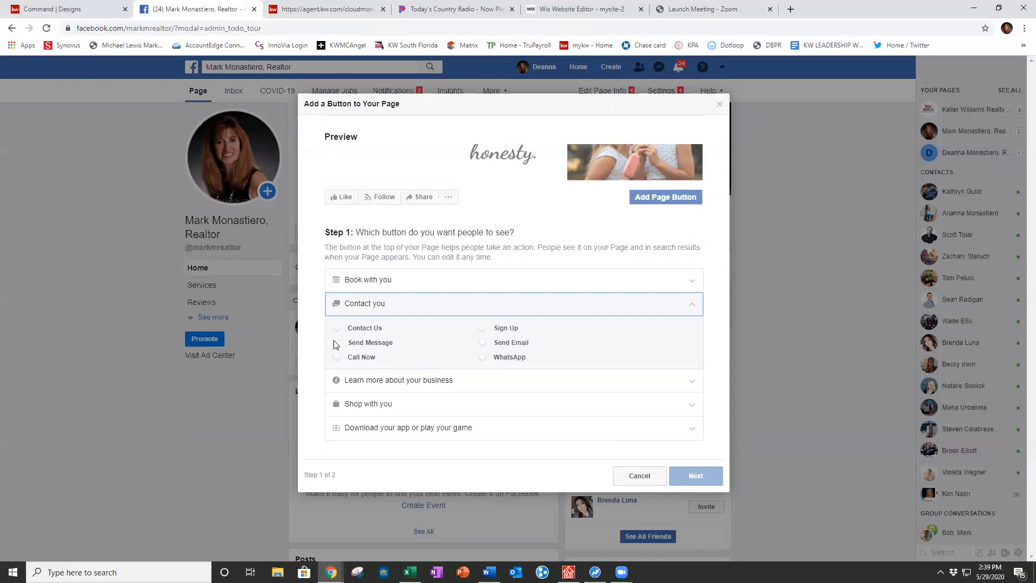
pyautogui.click(337, 357)
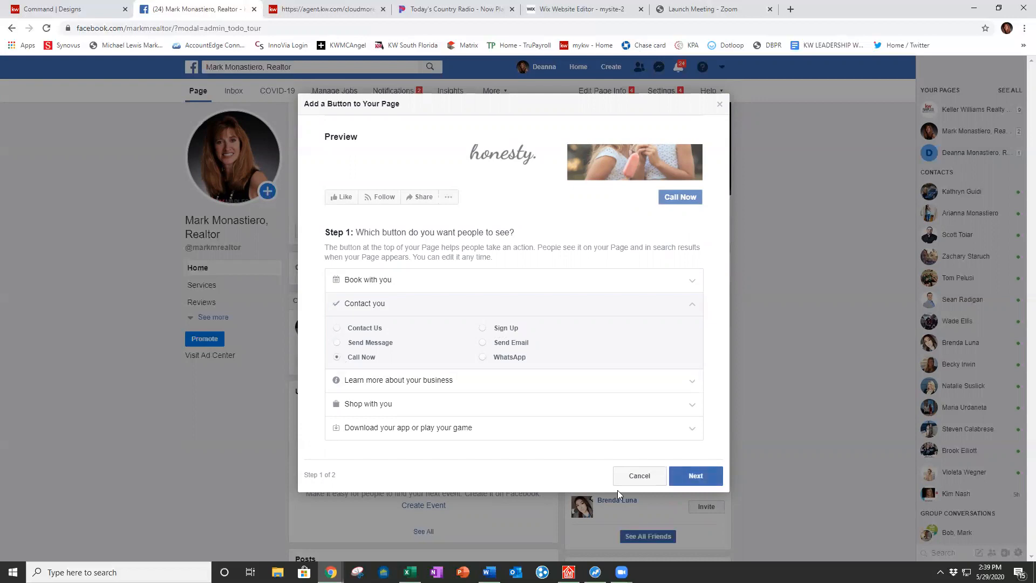
pyautogui.click(694, 475)
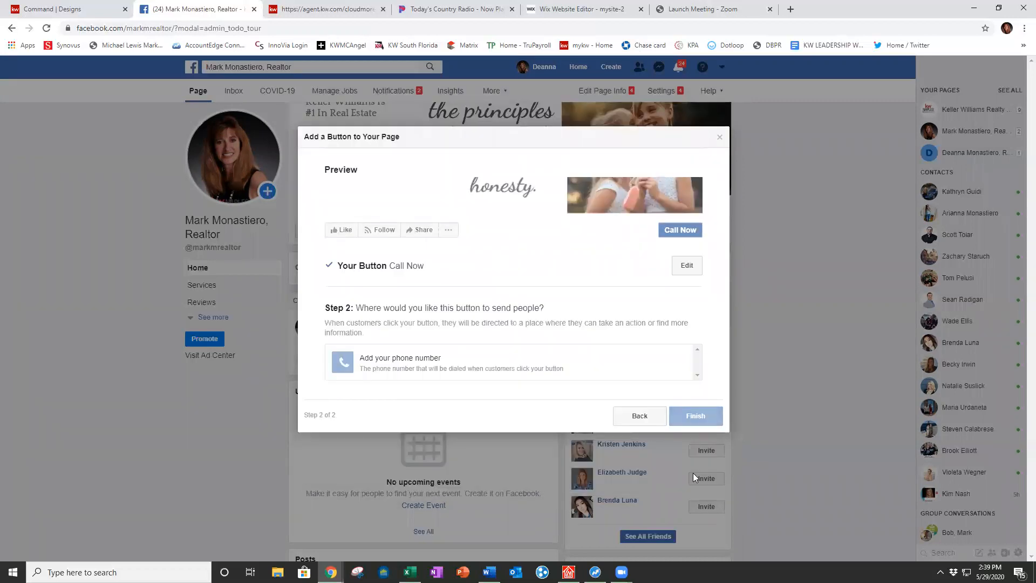
pyautogui.click(406, 363)
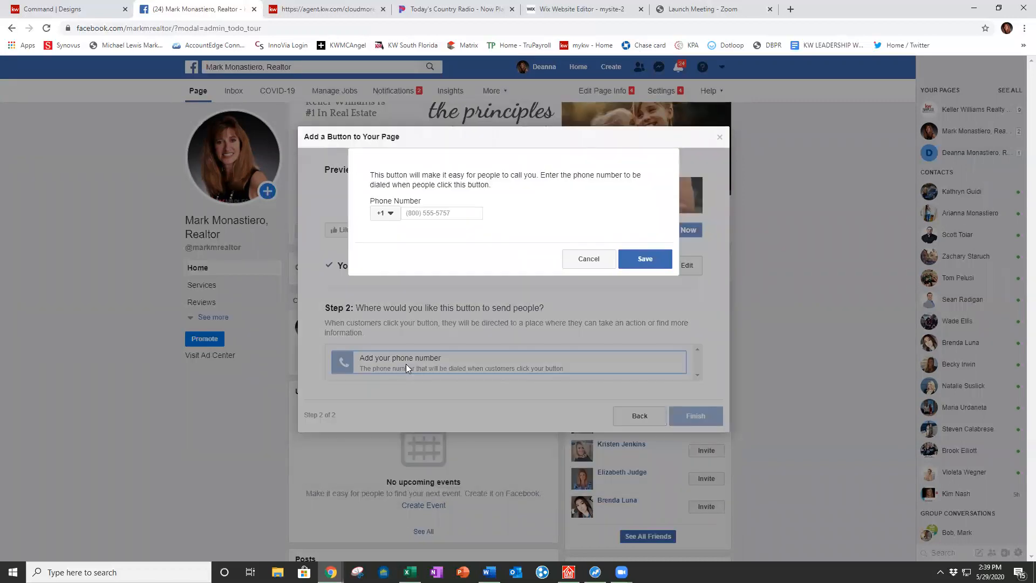
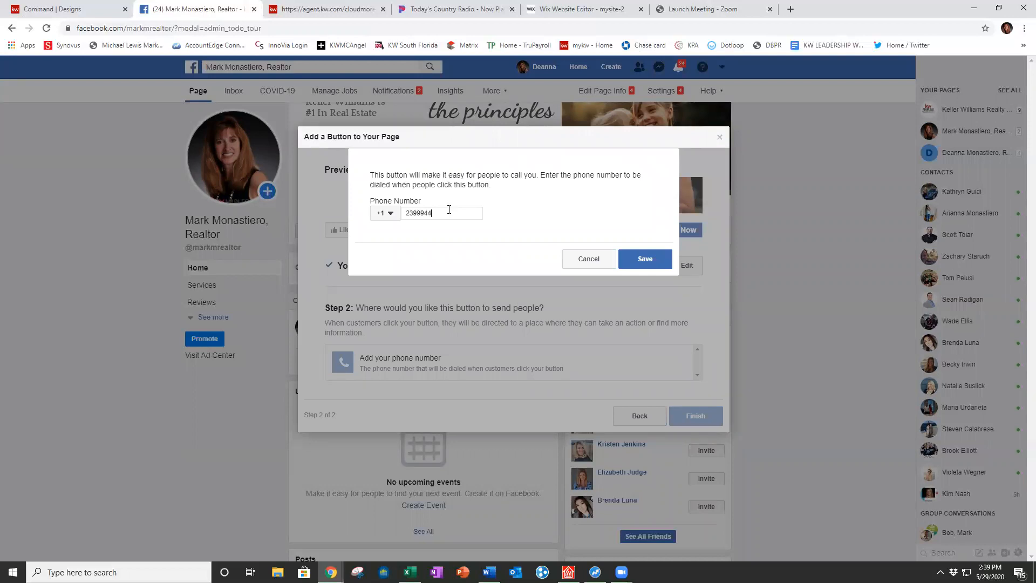
pyautogui.click(650, 260)
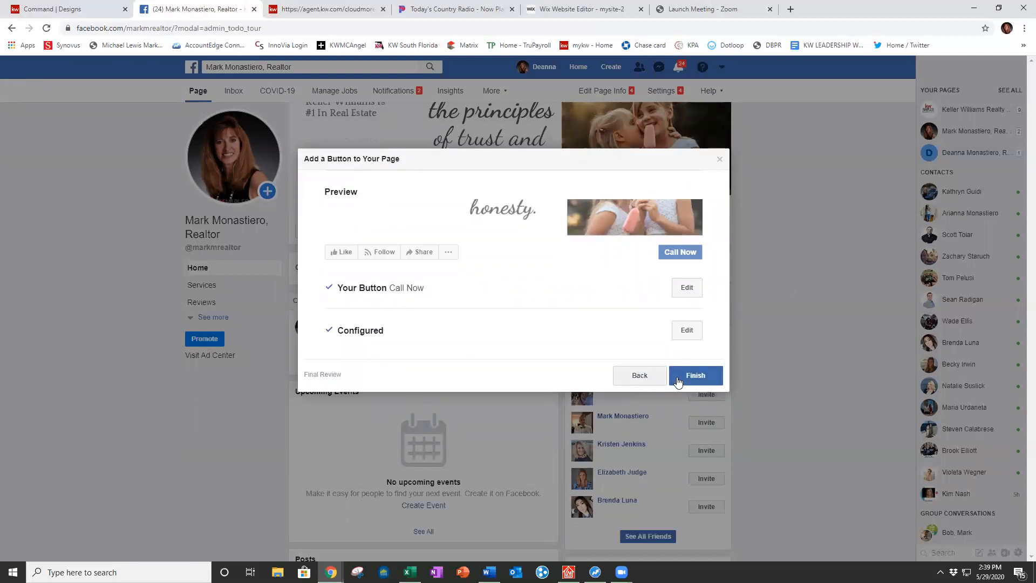
pyautogui.click(702, 376)
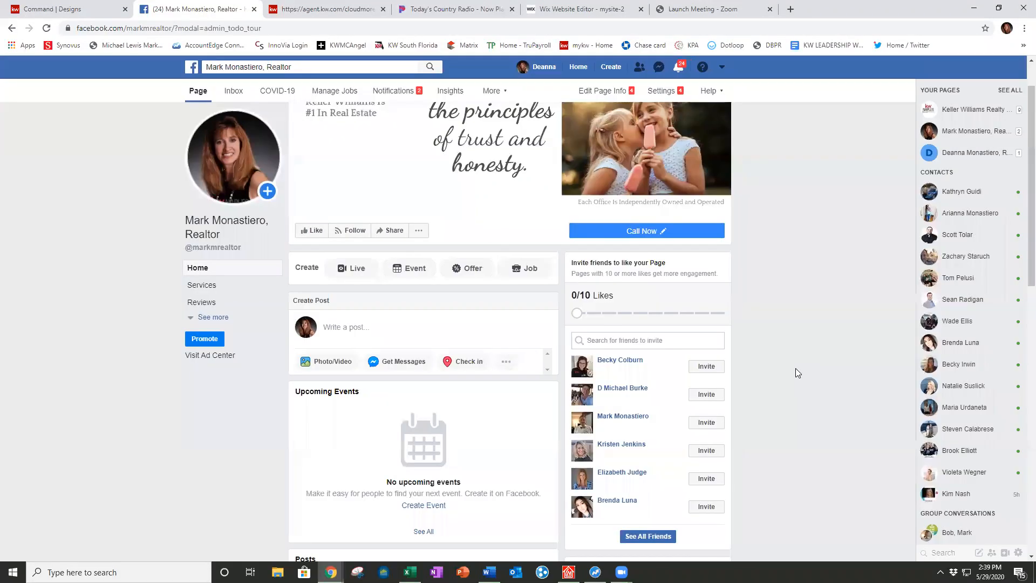
pyautogui.click(640, 231)
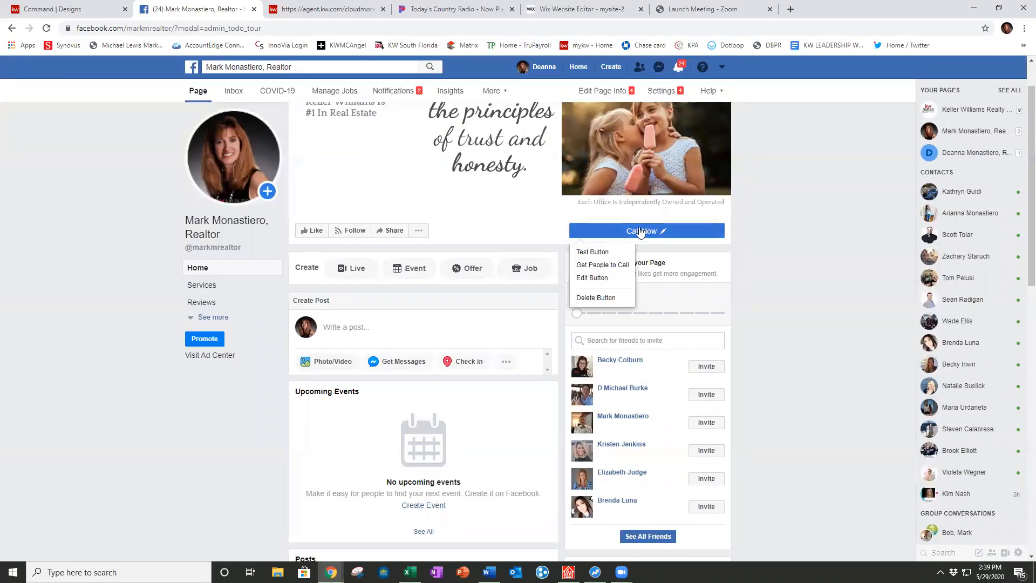
# Step: Test the Call Now button and check its phone-number popup
pyautogui.click(591, 252)
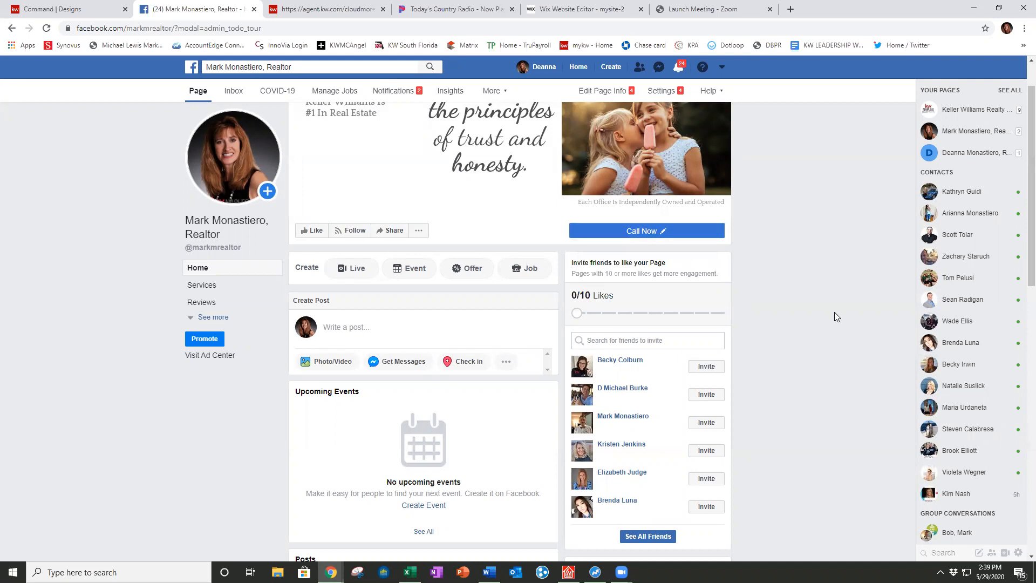
pyautogui.scroll(-2, 834, 312)
pyautogui.scroll(3, 466, 361)
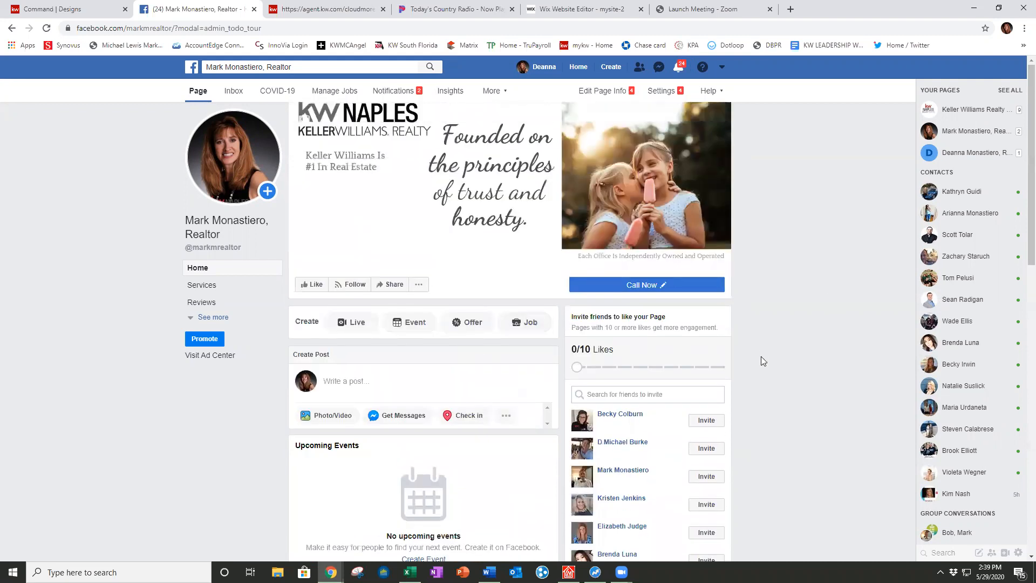
pyautogui.scroll(-3, 761, 352)
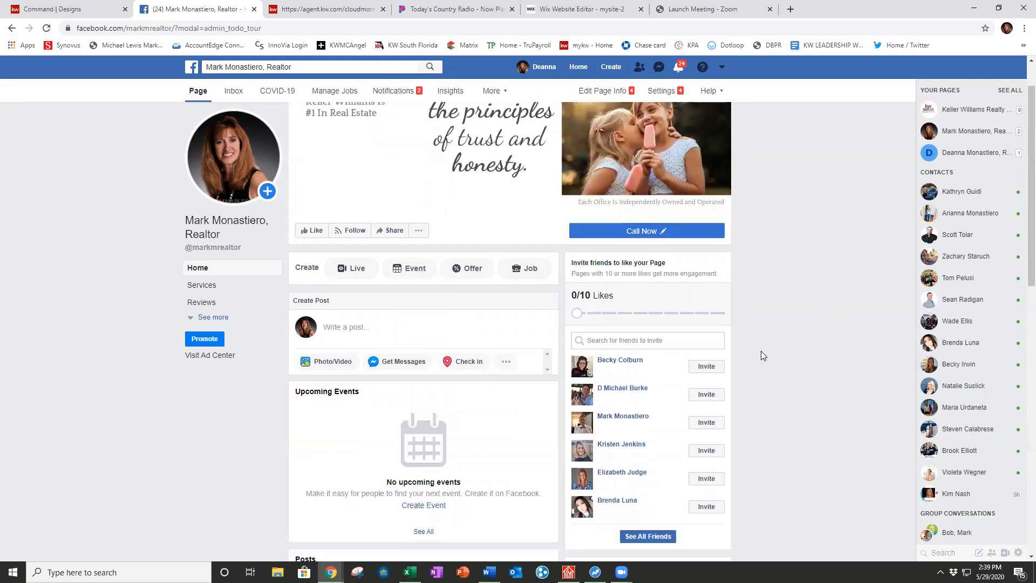
pyautogui.scroll(4, 761, 353)
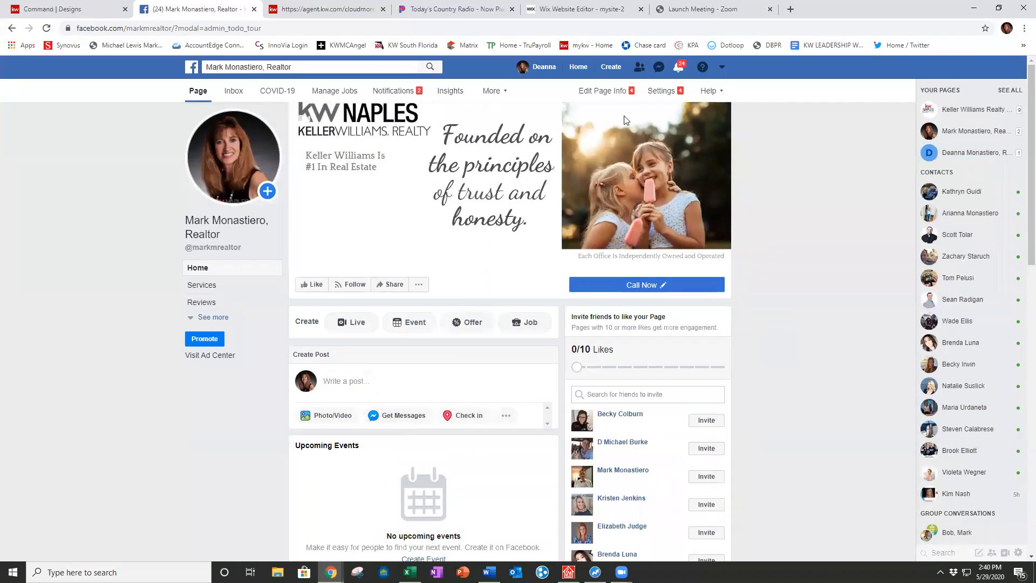
# Step: Save the description 'Realtor living in Bonita Springs, helping families find their dream homes in SWFL'
pyautogui.click(604, 89)
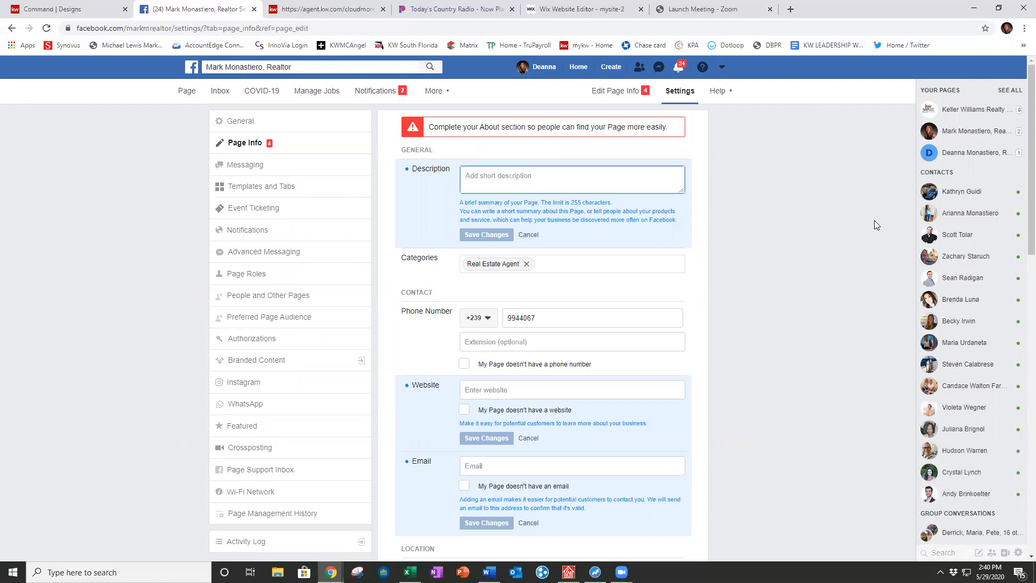
pyautogui.write('Realtor living in')
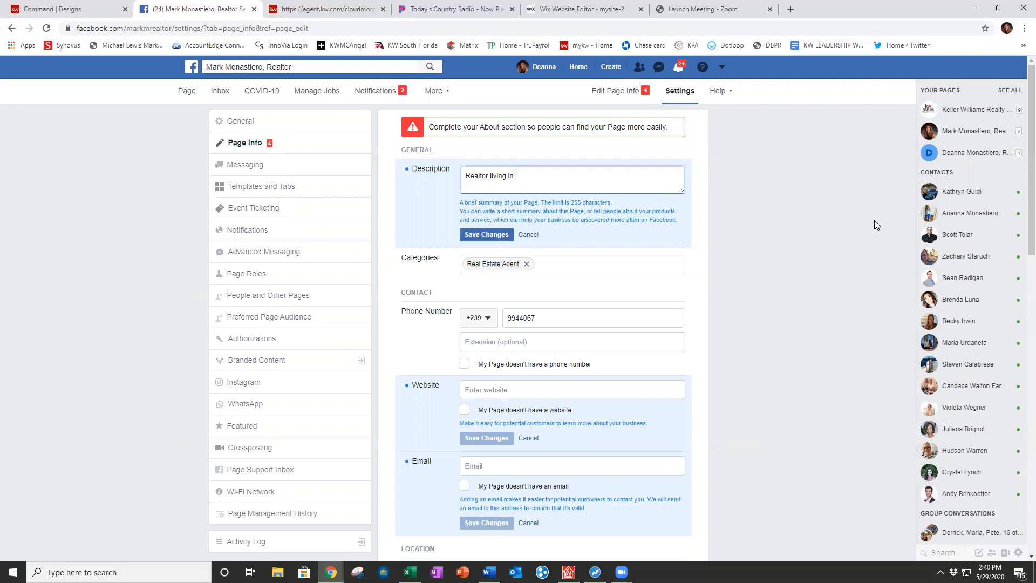
pyautogui.write(' Bonita Springs!, hel')
pyautogui.press('BackSpace')
pyautogui.press('BackSpace')
pyautogui.write(', helpion')
pyautogui.write('amilies find their dream home')
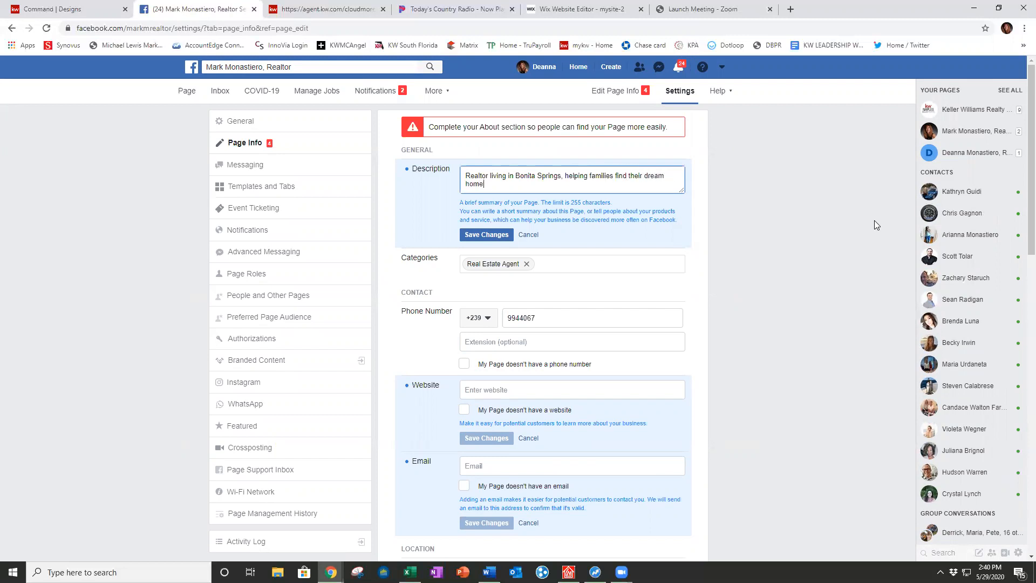
pyautogui.write('s in SWFL!')
pyautogui.click(487, 234)
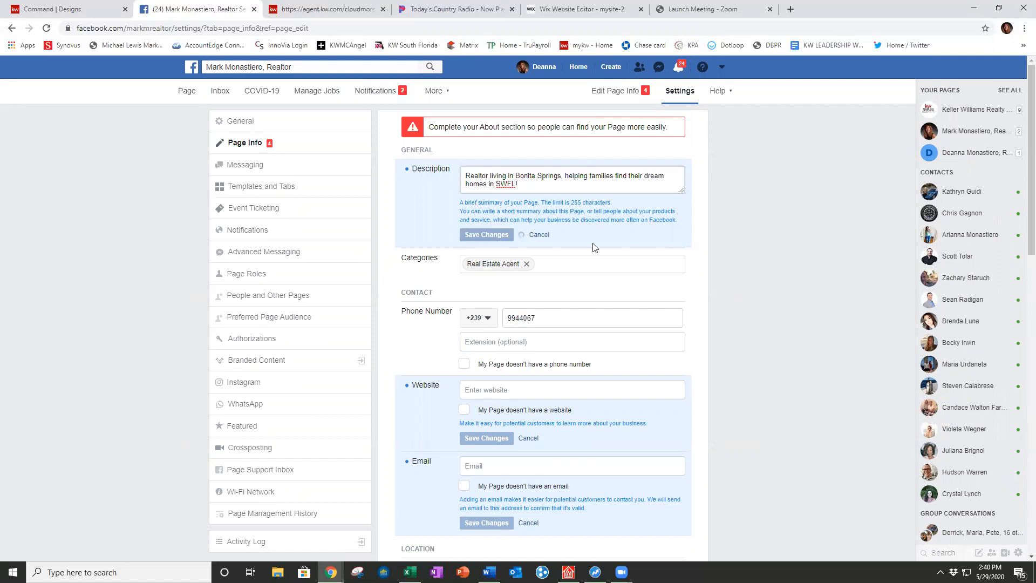
# Step: Save the agent's kw.com website and contact e-mail in Page Info
pyautogui.scroll(-3, 661, 333)
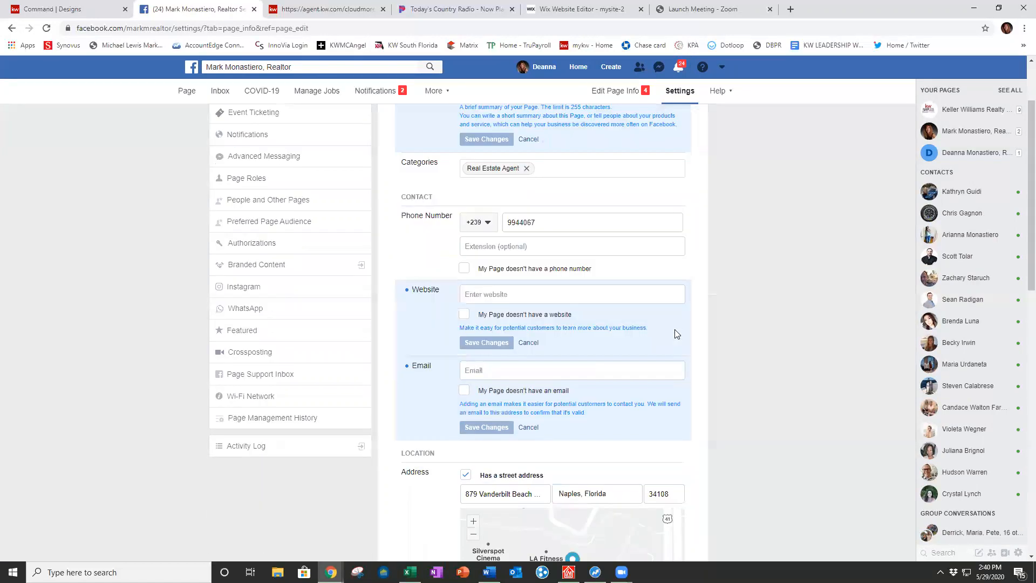
pyautogui.click(542, 228)
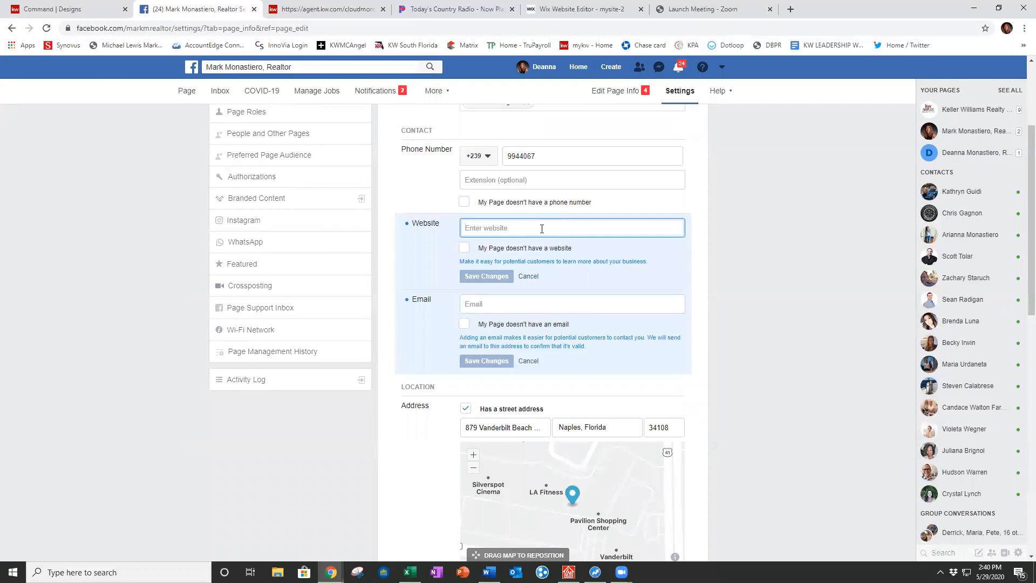
pyautogui.write('htt')
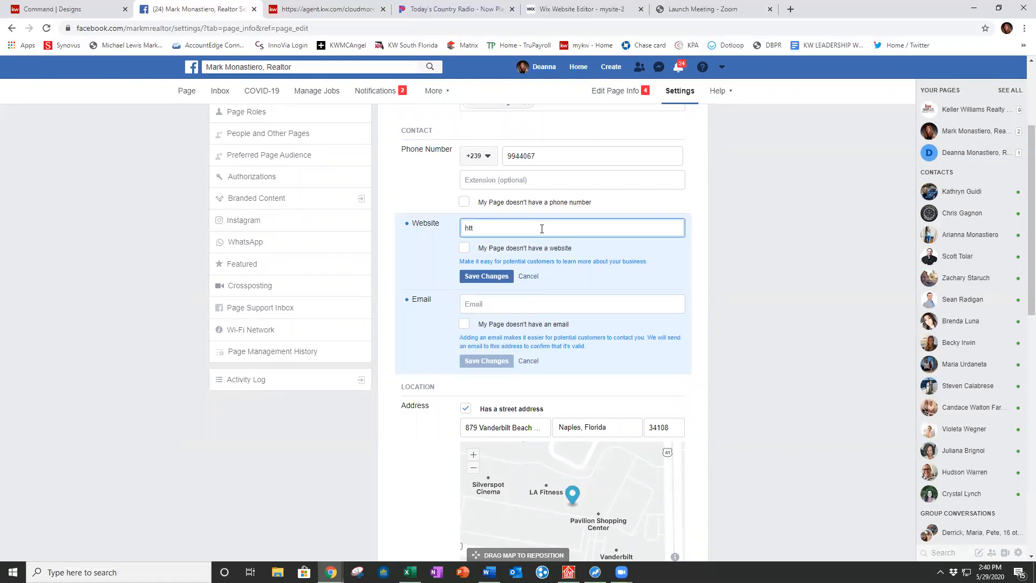
pyautogui.write('ps://deannam.kw.com')
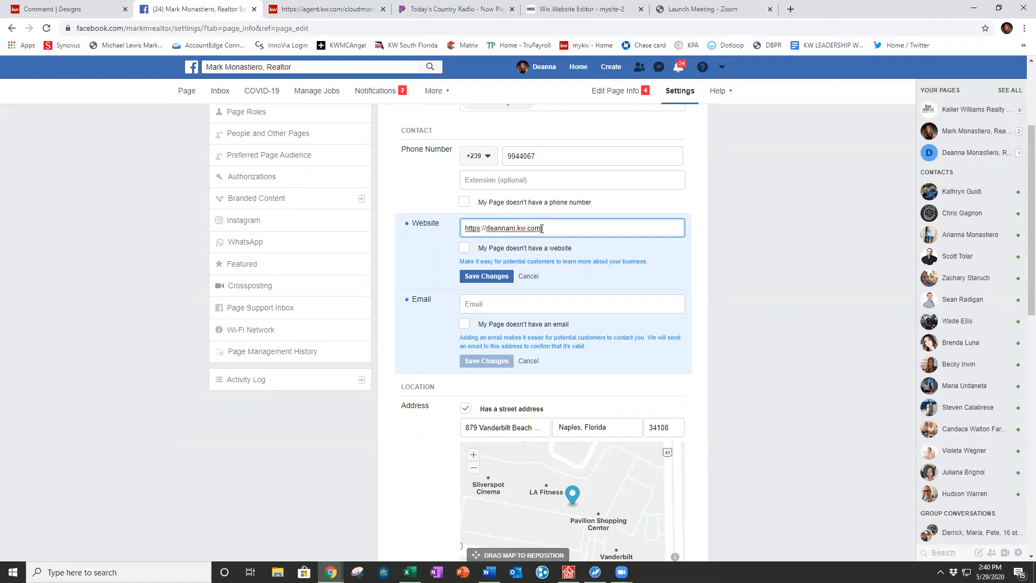
pyautogui.click(487, 276)
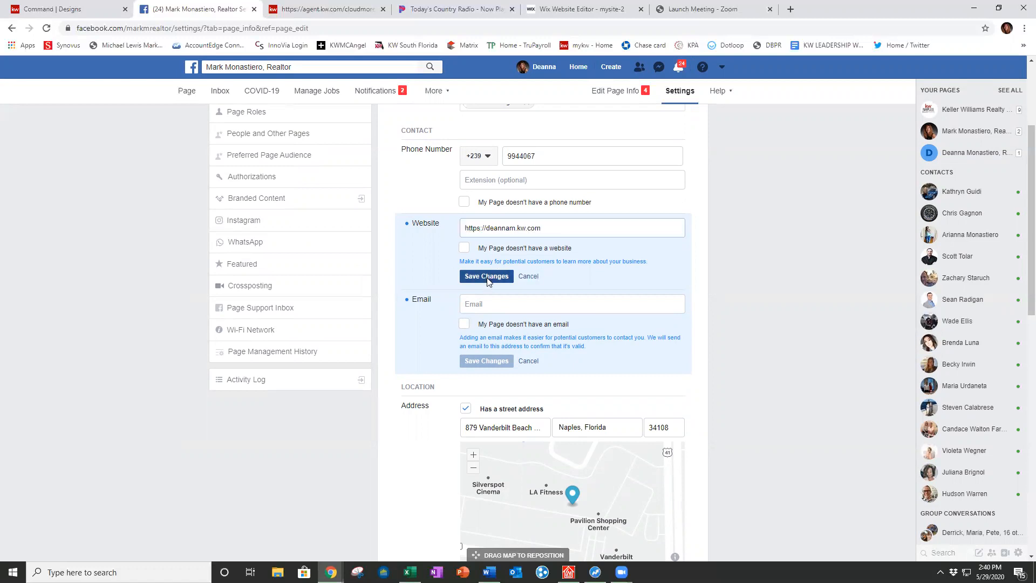
pyautogui.click(492, 304)
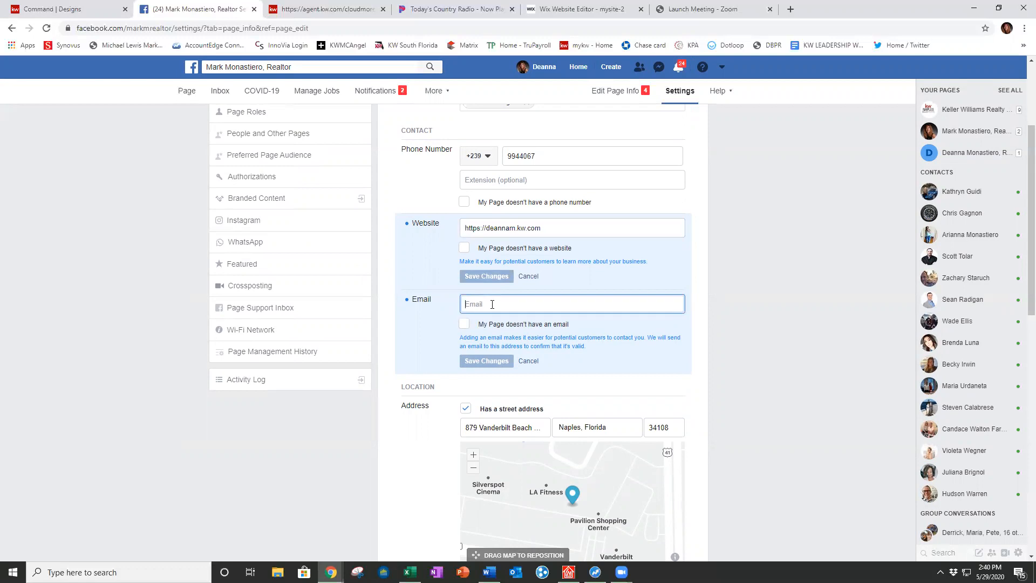
pyautogui.click(486, 361)
# Step: Set the service area to Naples, Bonita Springs, Fort Myers and Cape Coral, Florida
pyautogui.scroll(-3, 726, 401)
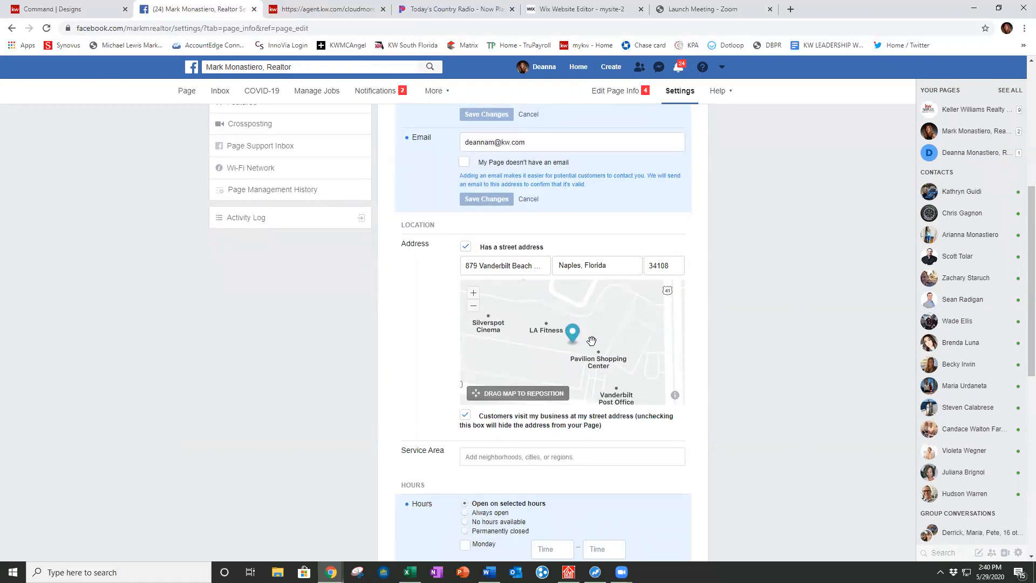
pyautogui.scroll(-3, 751, 361)
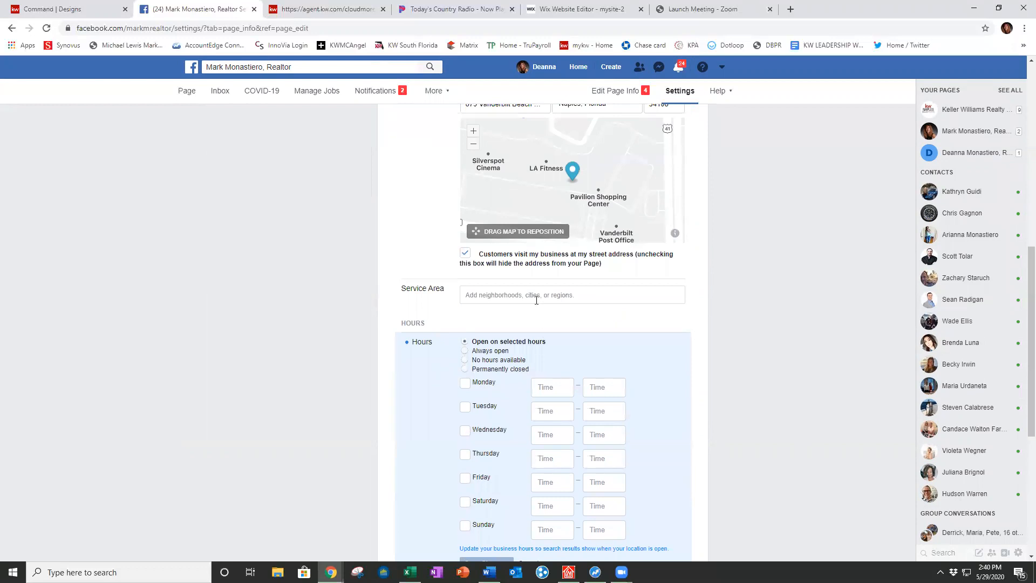
pyautogui.click(536, 295)
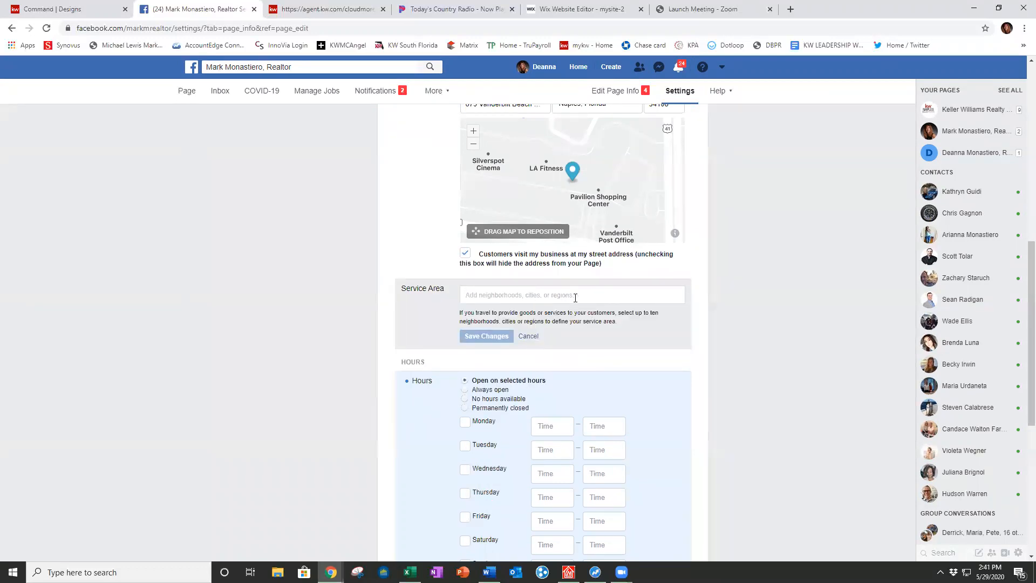
pyautogui.write('naples,')
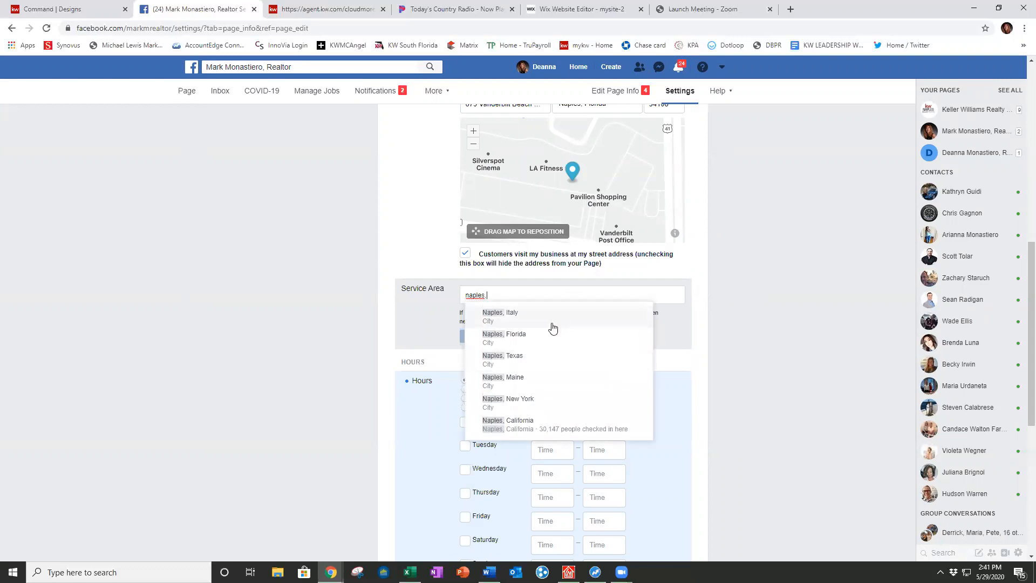
pyautogui.click(535, 339)
pyautogui.write('bon')
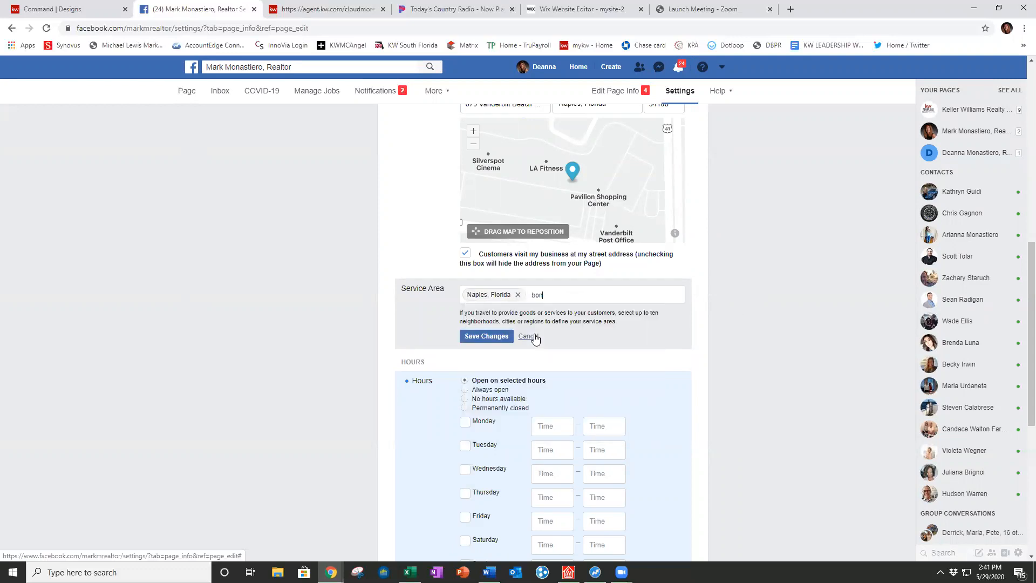
pyautogui.write('ita')
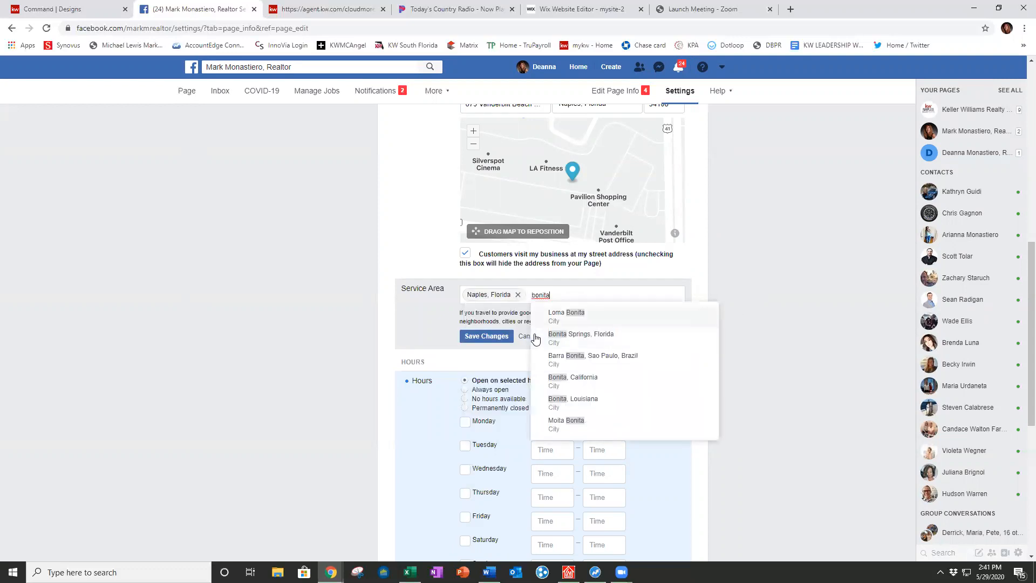
pyautogui.click(565, 330)
pyautogui.write('fort myer')
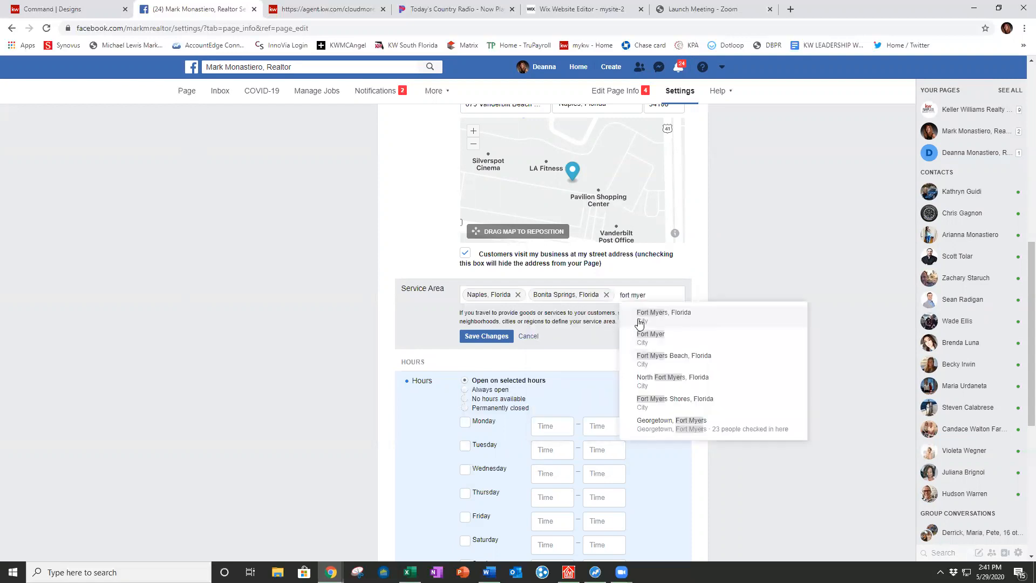
pyautogui.click(650, 310)
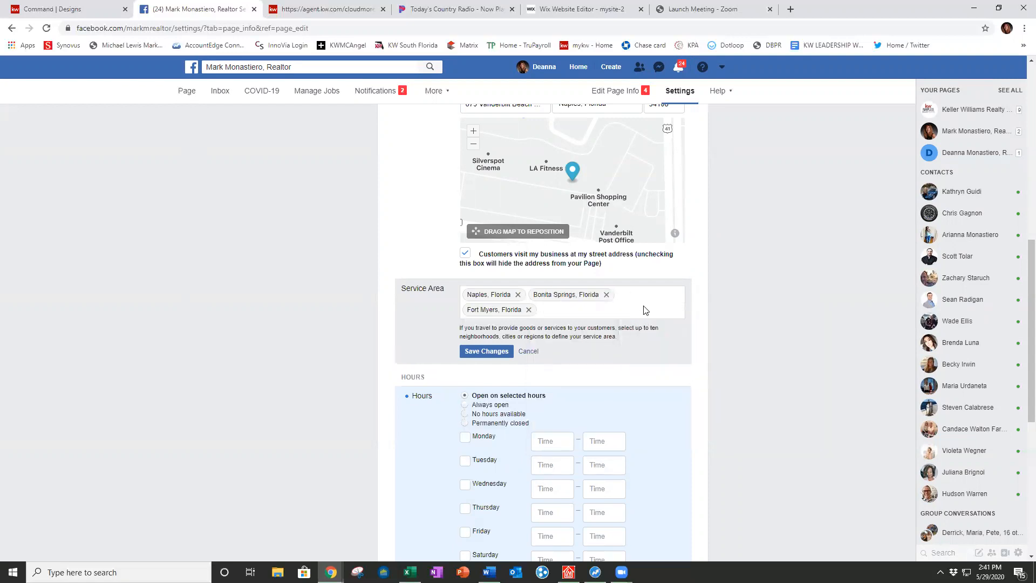
pyautogui.write('cape')
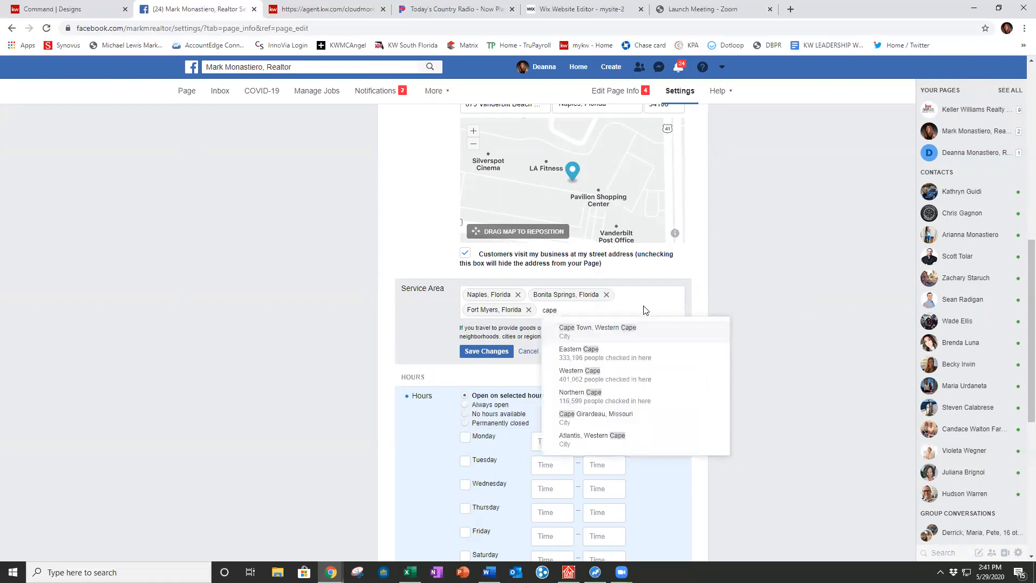
pyautogui.write(' coral')
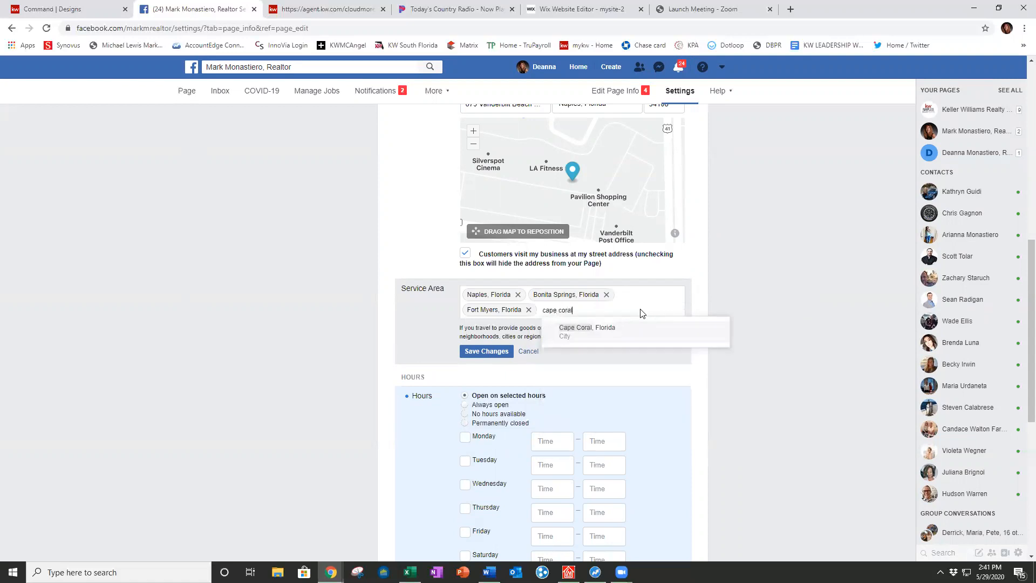
pyautogui.click(603, 330)
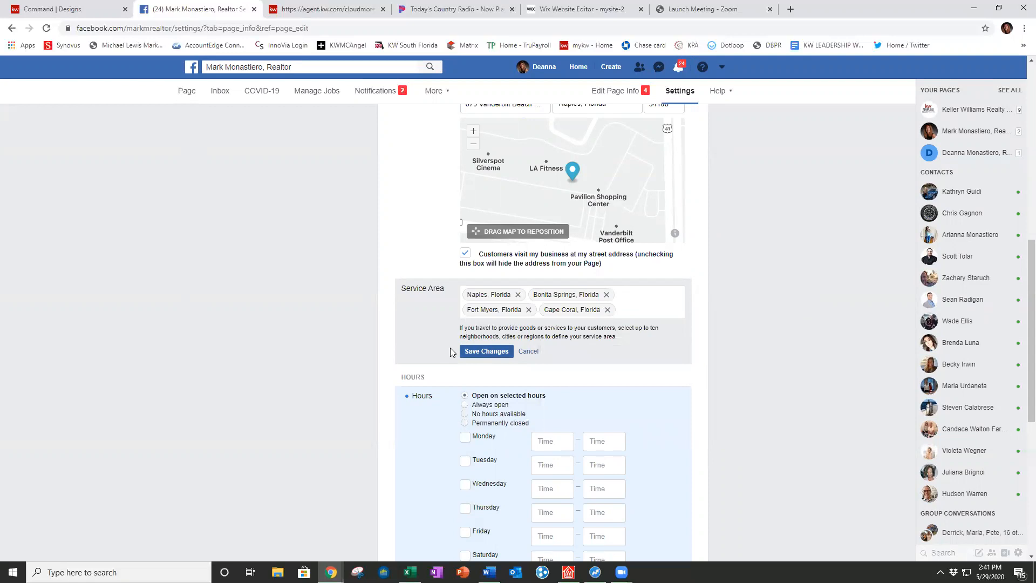
pyautogui.click(475, 353)
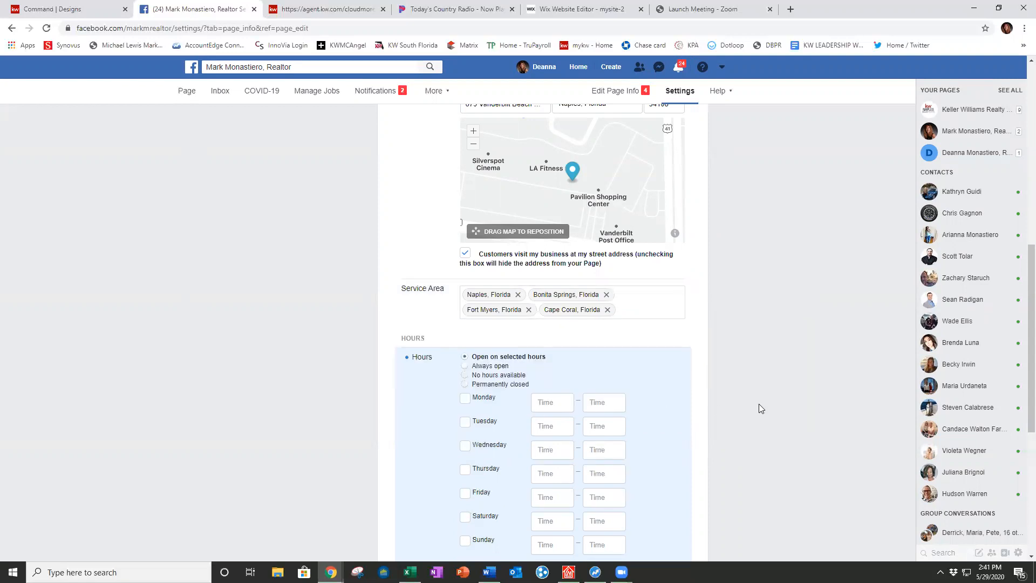
pyautogui.scroll(-3, 759, 404)
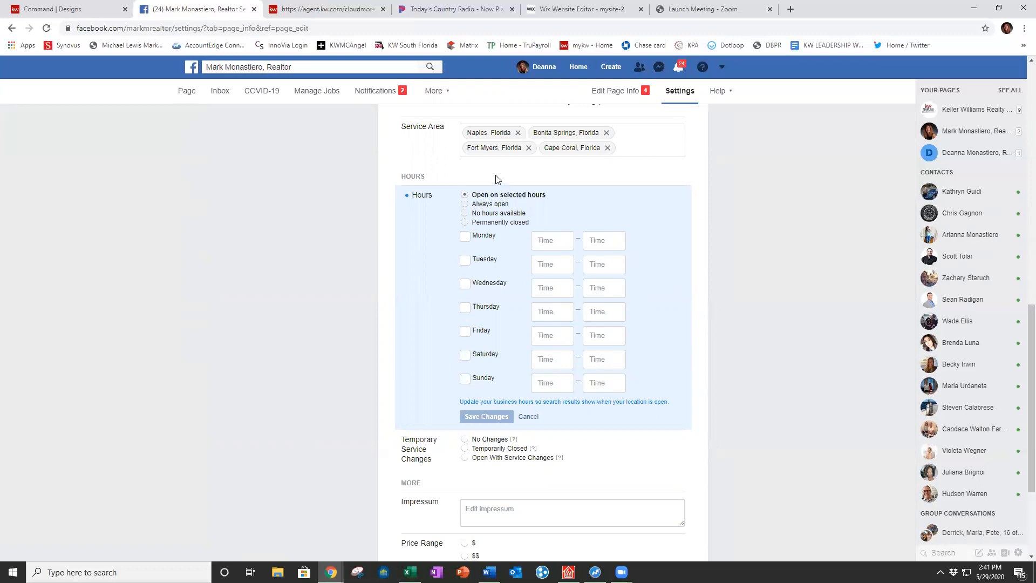
# Step: Reload Page Info to verify description, website, e-mail and service area persisted
pyautogui.scroll(-3, 714, 360)
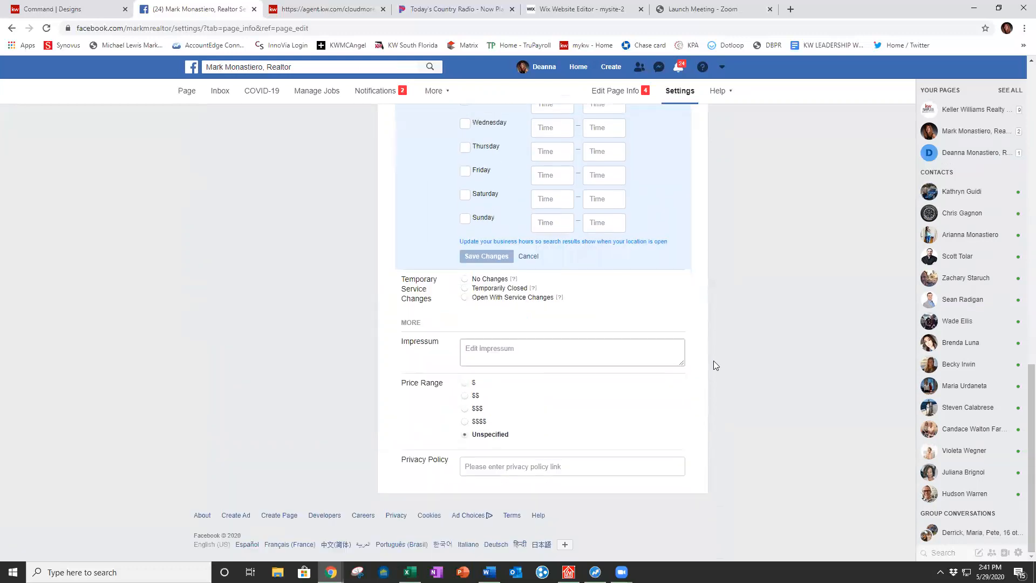
pyautogui.scroll(6, 620, 438)
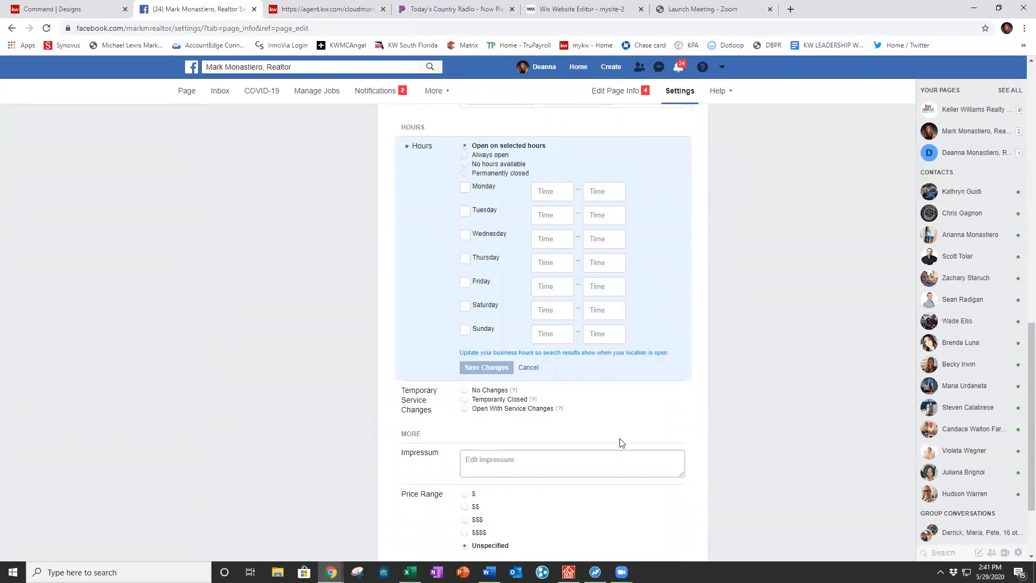
pyautogui.scroll(6, 630, 431)
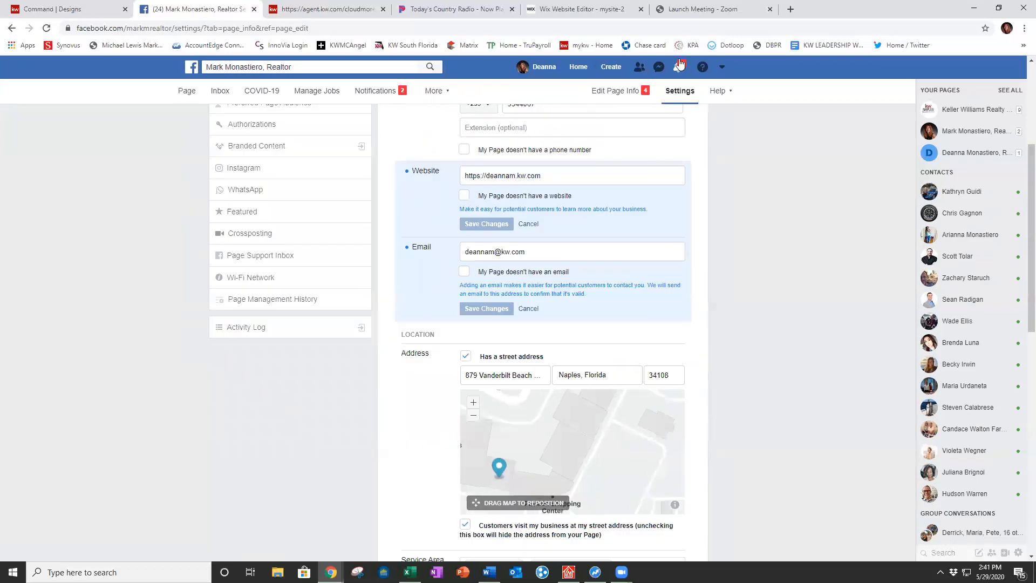
pyautogui.click(606, 93)
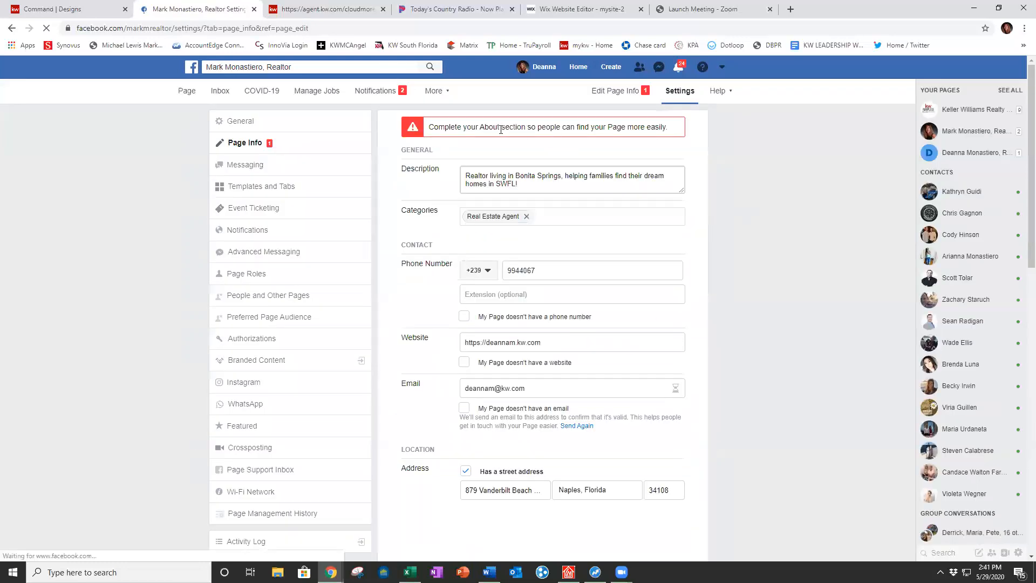
pyautogui.scroll(-4, 698, 276)
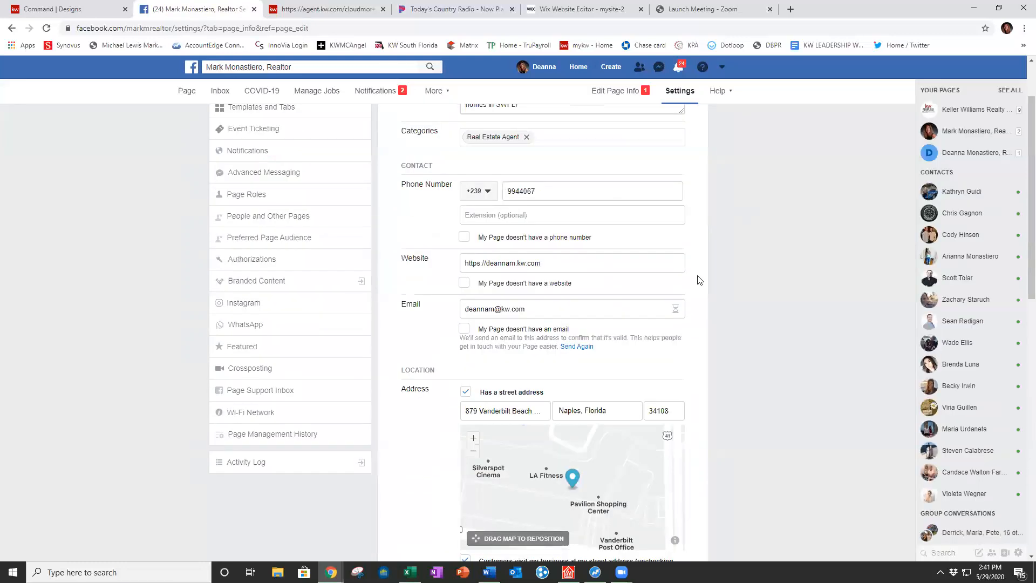
pyautogui.scroll(-6, 735, 430)
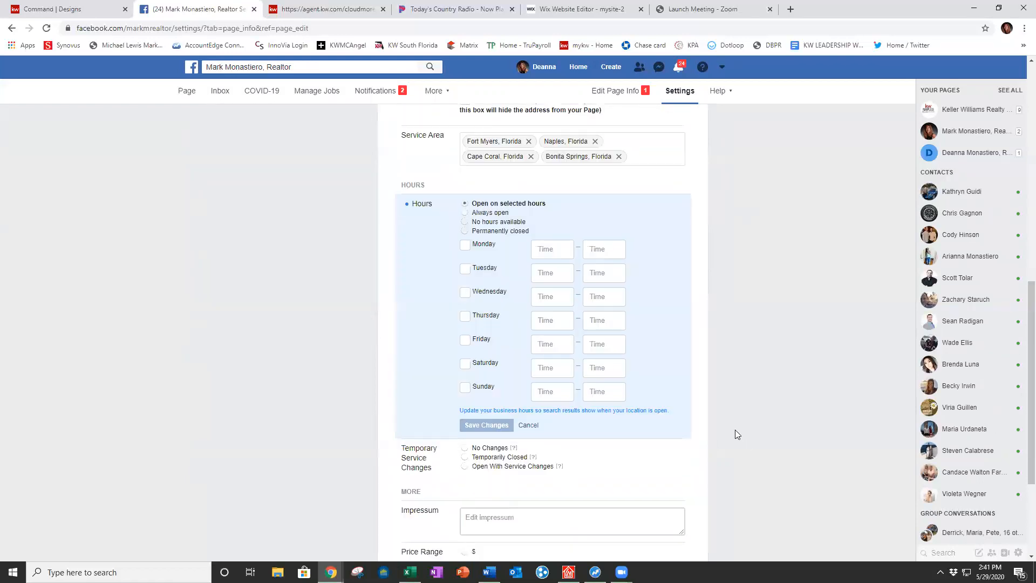
pyautogui.scroll(10, 735, 426)
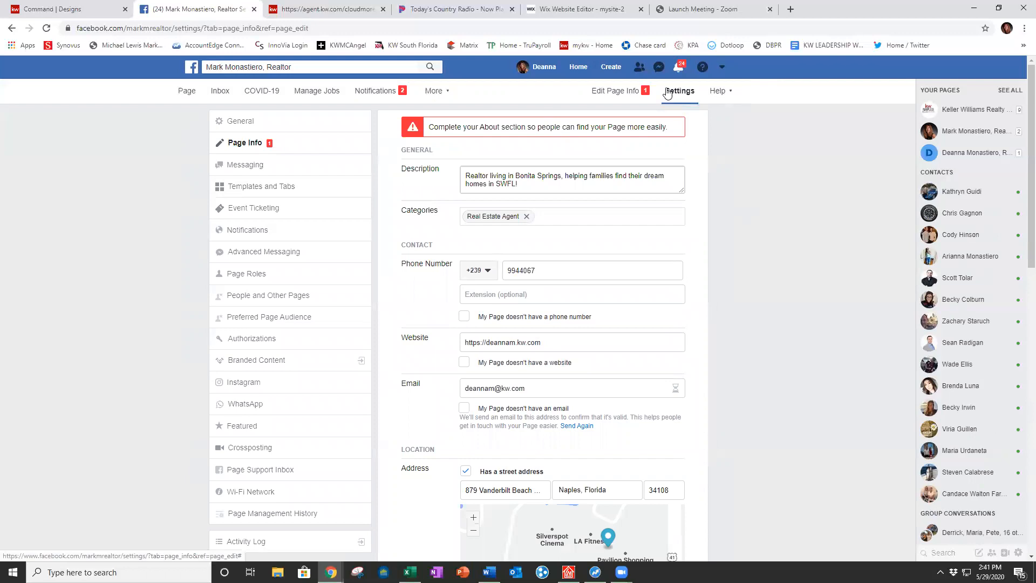
pyautogui.click(186, 90)
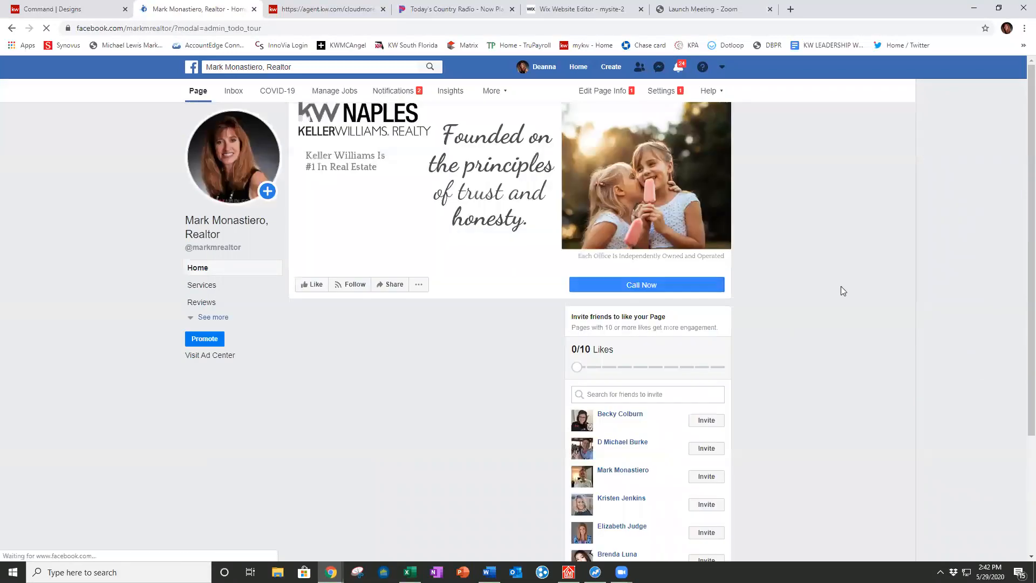
# Step: Open the 'Write a post' composer and close it without posting
pyautogui.scroll(-3, 811, 272)
pyautogui.scroll(2, 811, 272)
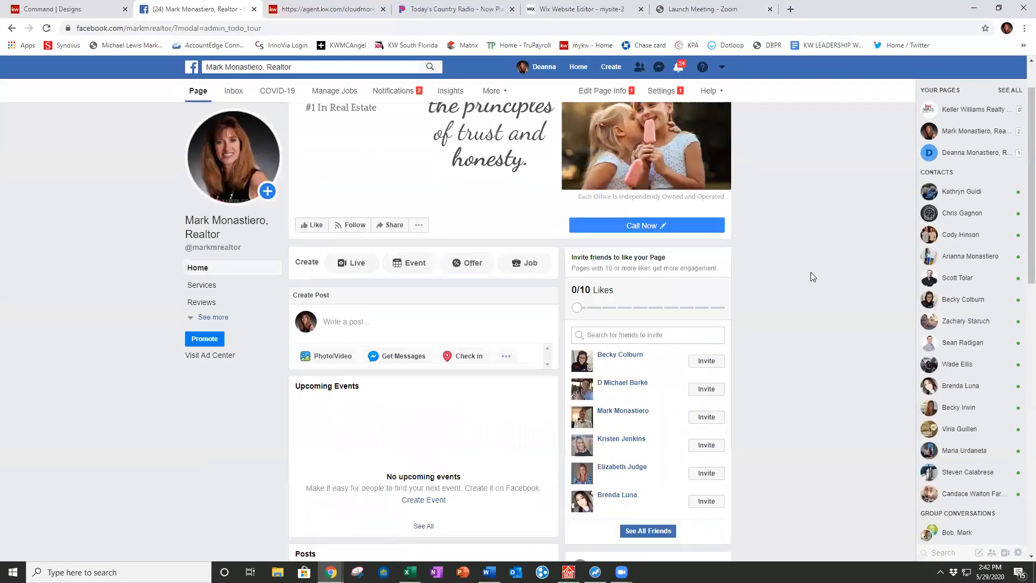
pyautogui.scroll(1, 811, 272)
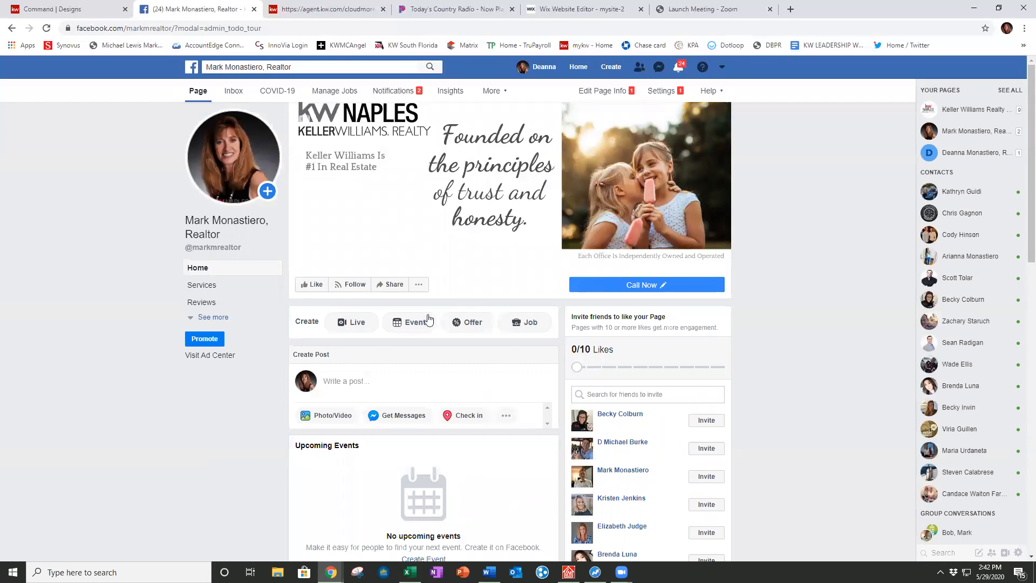
pyautogui.click(370, 381)
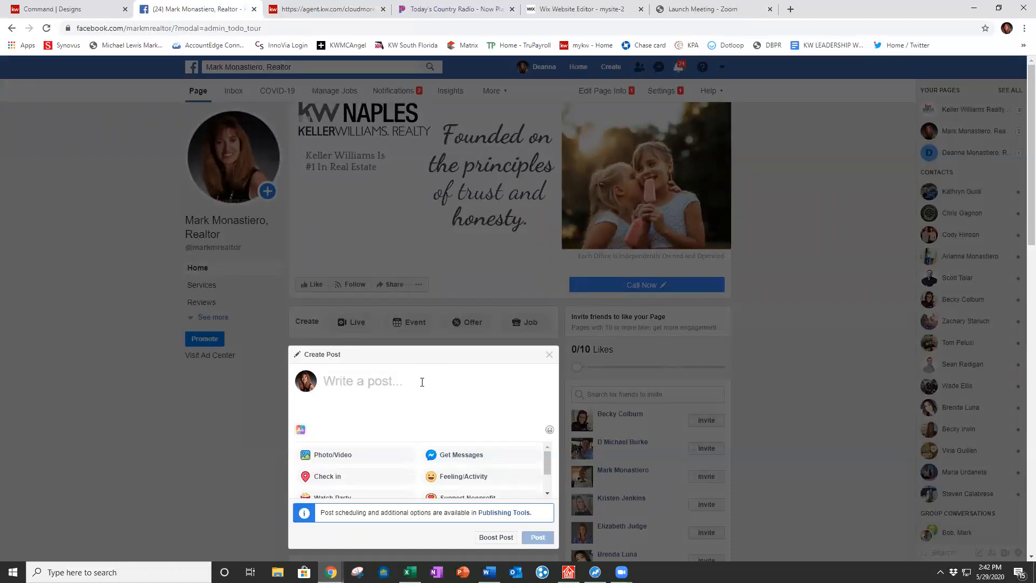
pyautogui.click(549, 355)
# Step: Go to the Page's General settings
pyautogui.scroll(-7, 798, 346)
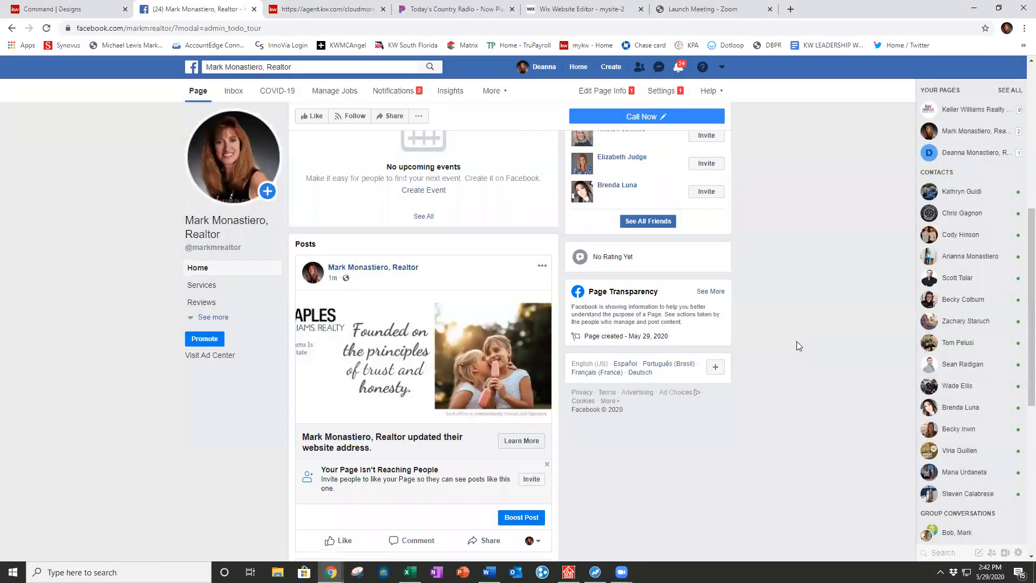
pyautogui.scroll(-2, 797, 341)
pyautogui.scroll(9, 796, 341)
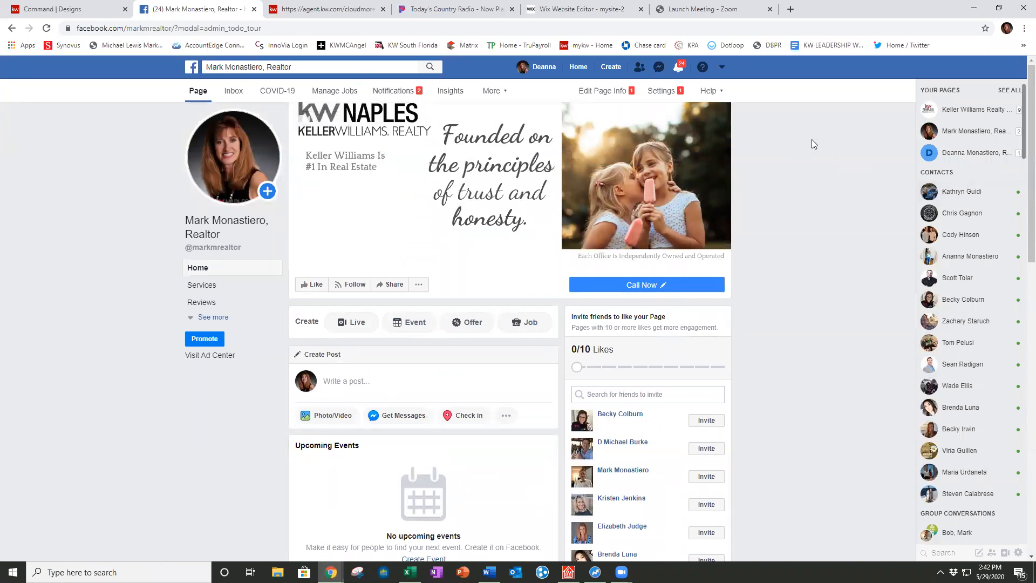
pyautogui.click(661, 91)
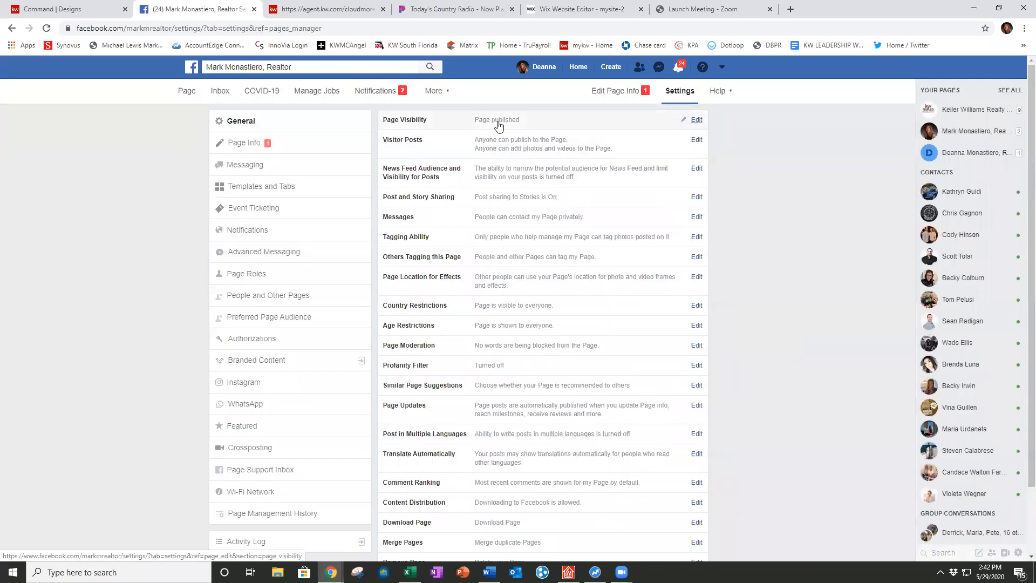
# Step: Open Page Visibility for editing, then switch to the KW Command Designs tab
pyautogui.click(697, 121)
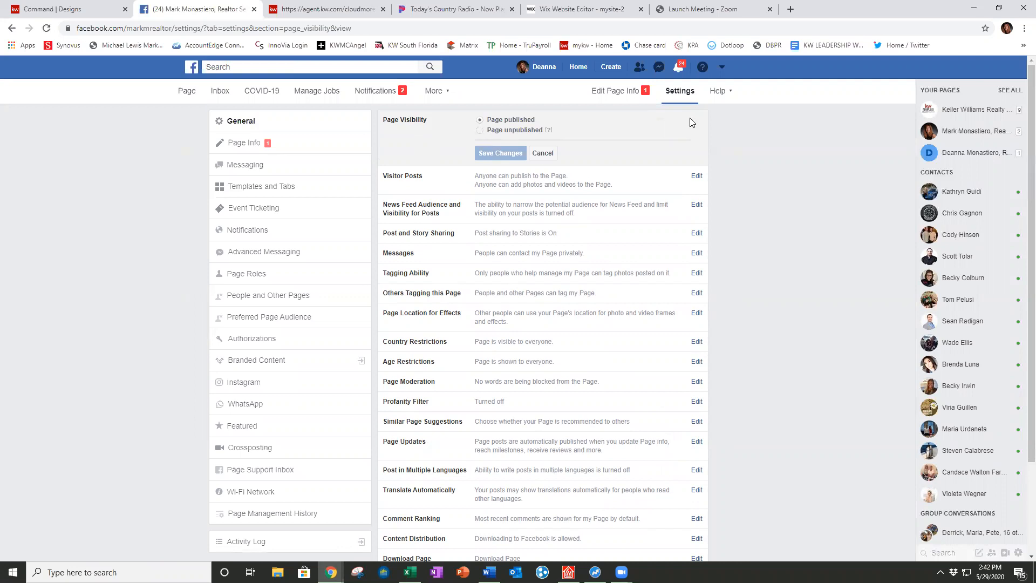
pyautogui.click(74, 10)
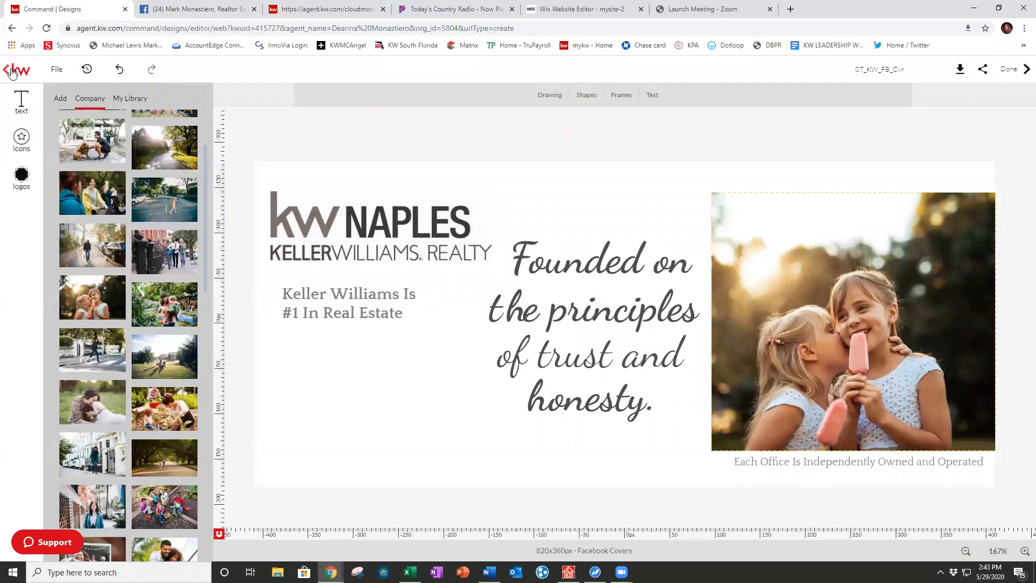
# Step: Leave the cover design, load agent.kw.com, and open the account Settings page listing connected apps
pyautogui.click(11, 73)
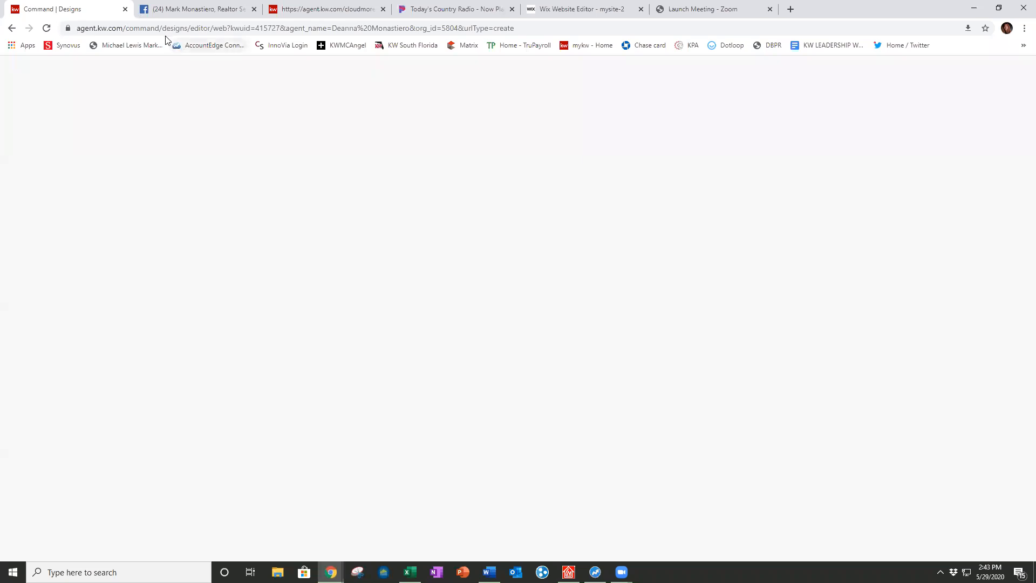
pyautogui.click(182, 30)
pyautogui.click(143, 26)
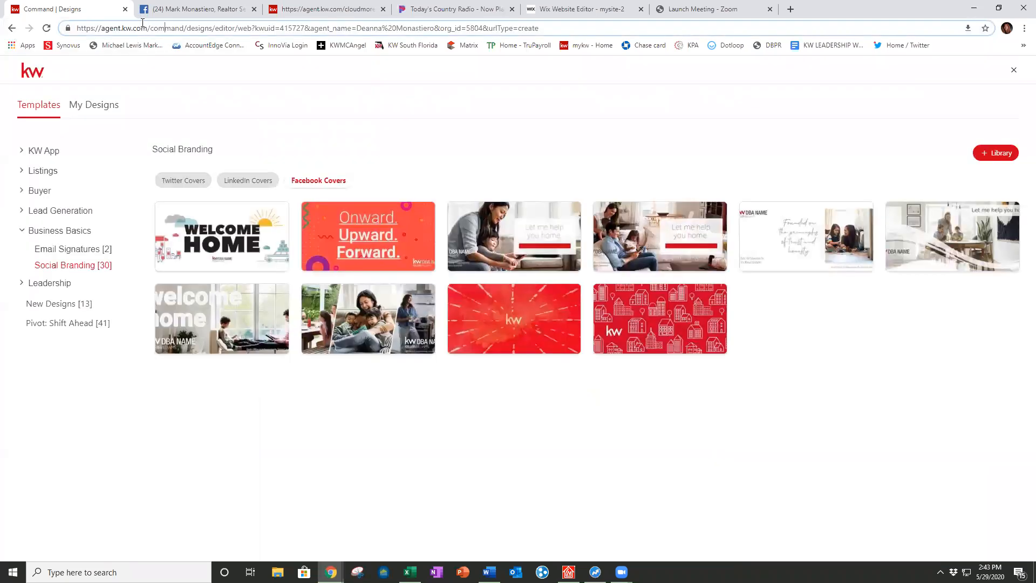
pyautogui.moveTo(148, 28); pyautogui.dragTo(671, 38)
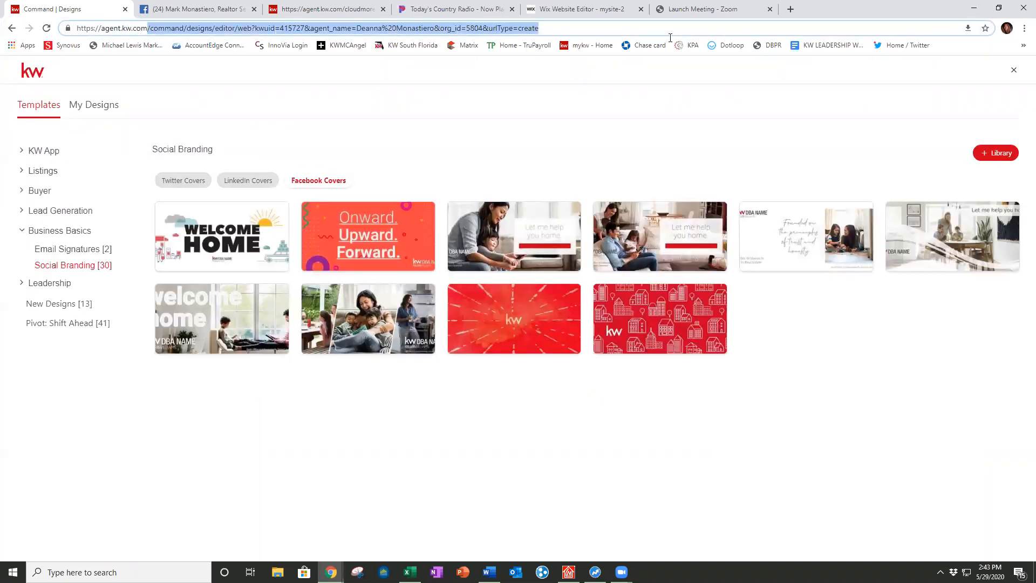
pyautogui.press('BackSpace')
pyautogui.press('Return')
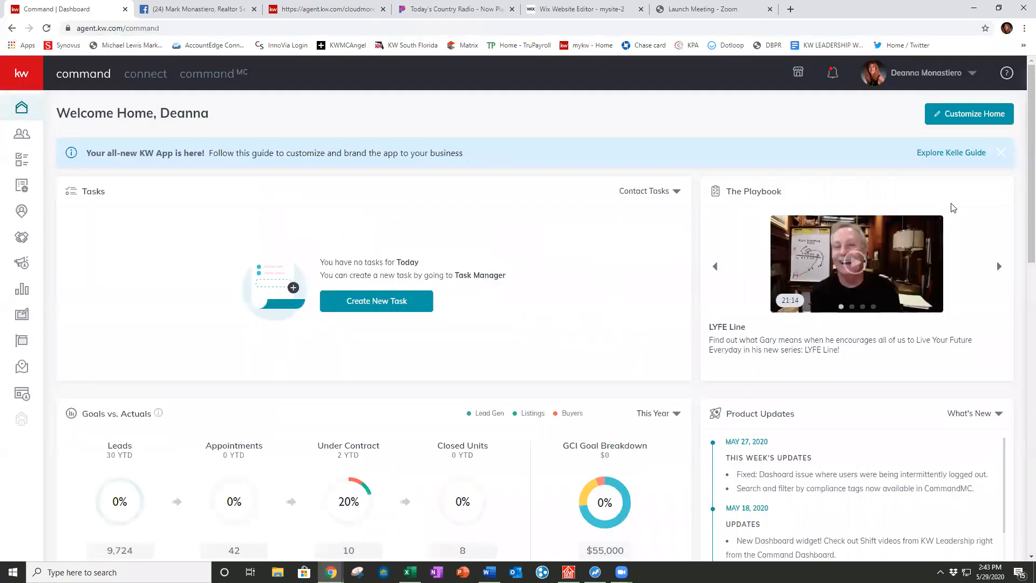
pyautogui.click(970, 76)
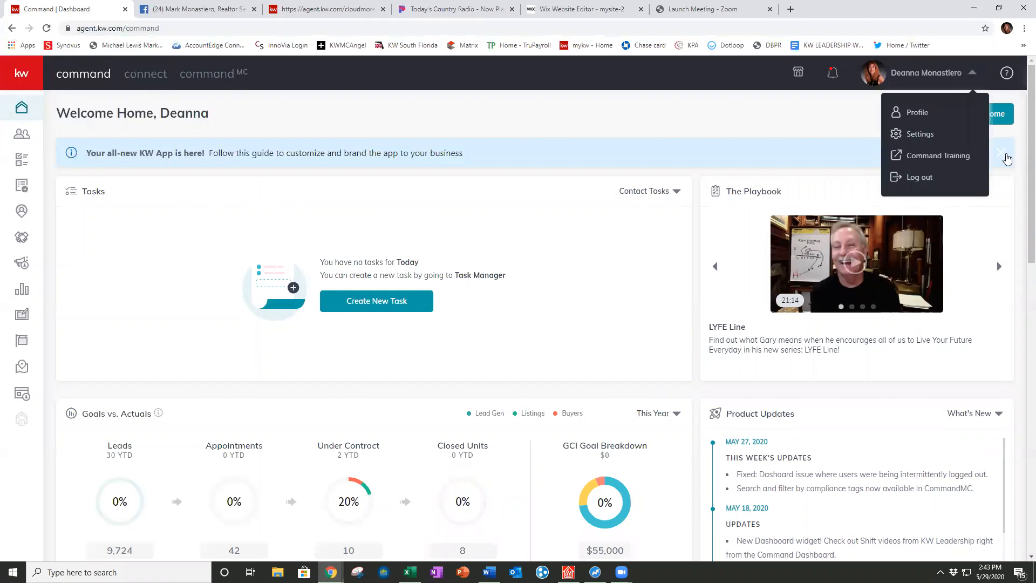
pyautogui.click(924, 144)
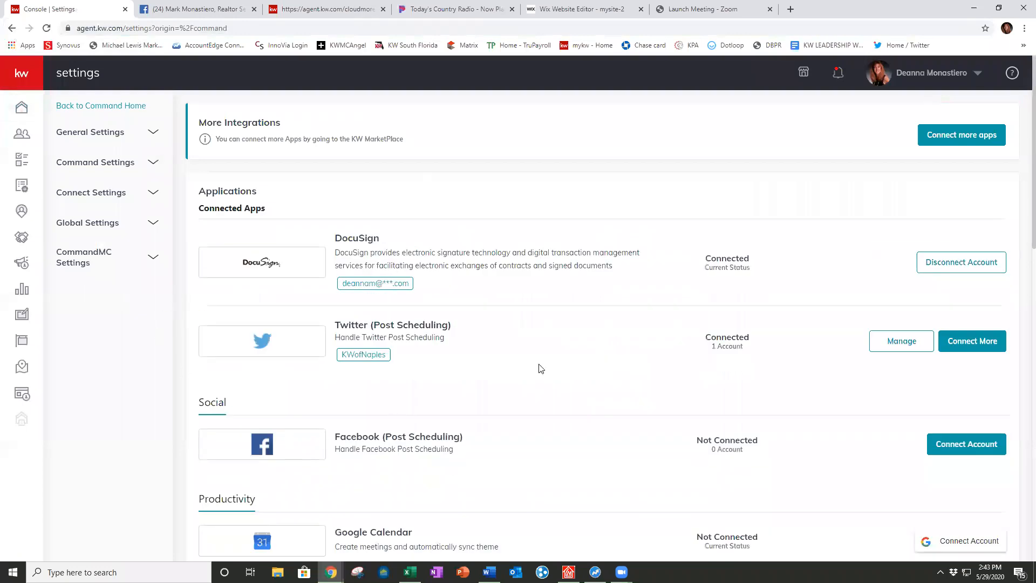
# Step: Link Facebook (Post Scheduling) to the ticked realtor business Page so it shows Connected
pyautogui.scroll(-2, 539, 365)
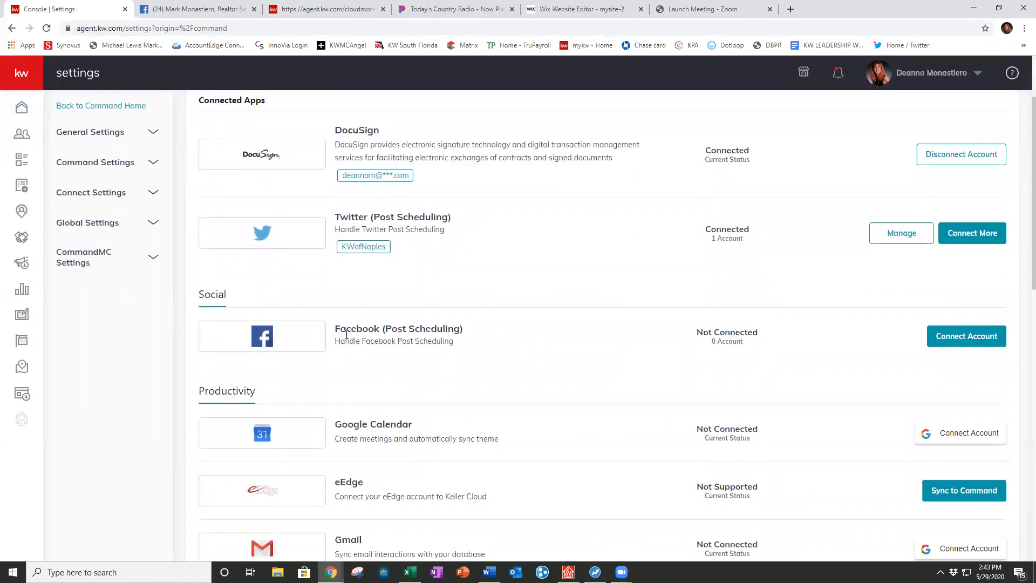
pyautogui.click(949, 344)
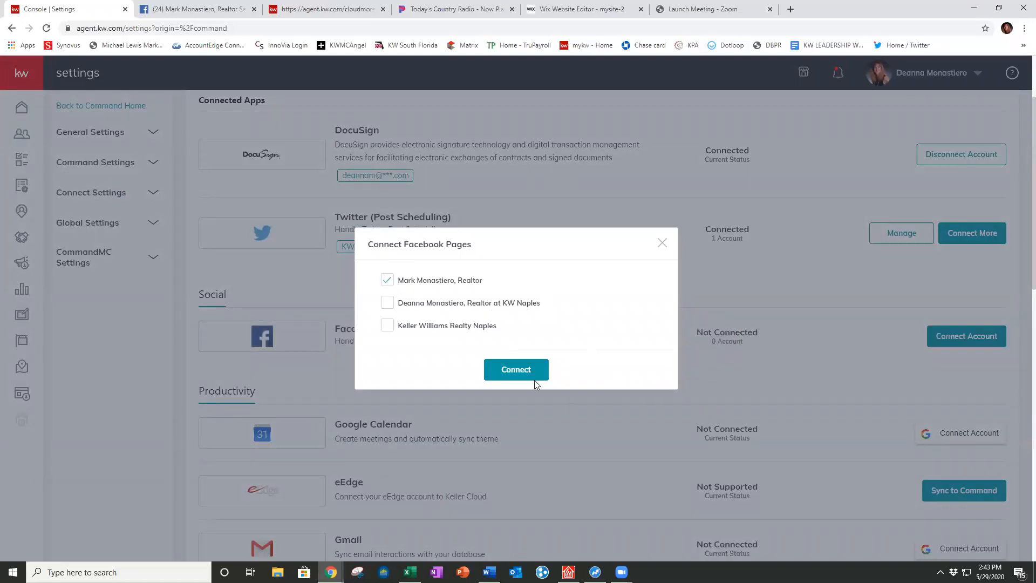
pyautogui.click(523, 371)
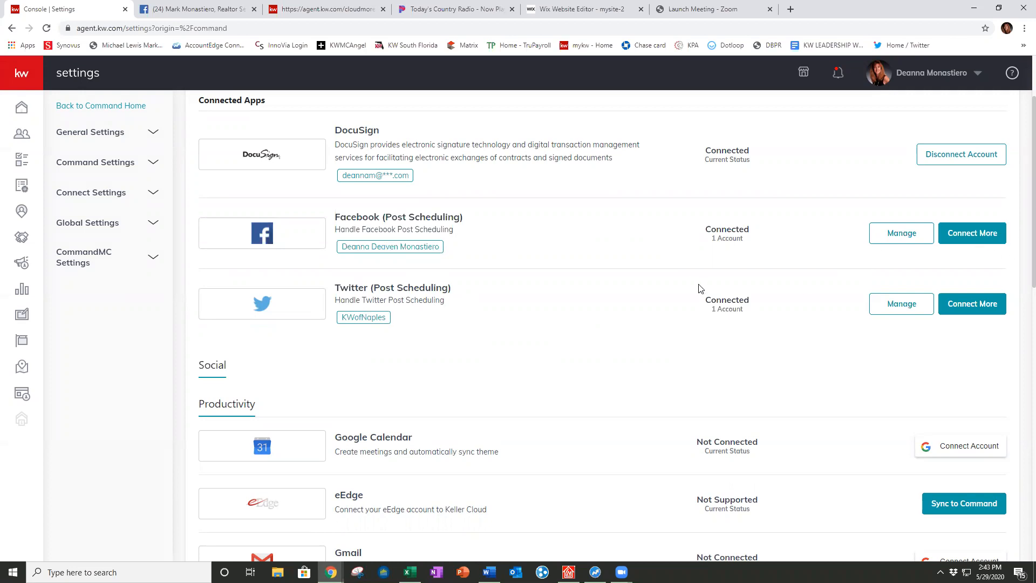
pyautogui.scroll(2, 609, 286)
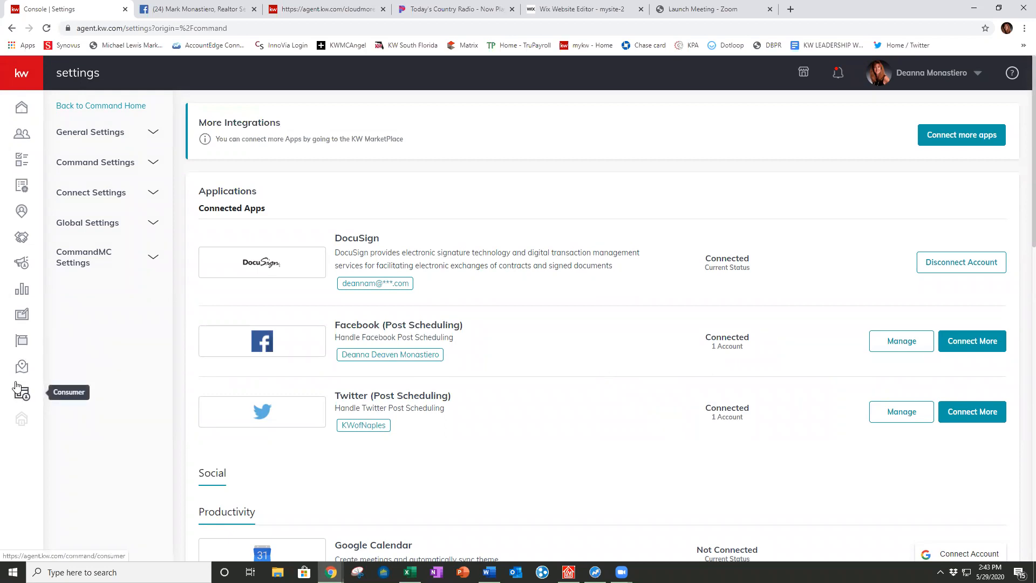
# Step: Go to Campaigns and the Paid Ads tab to list the six completed paid campaigns
pyautogui.click(23, 268)
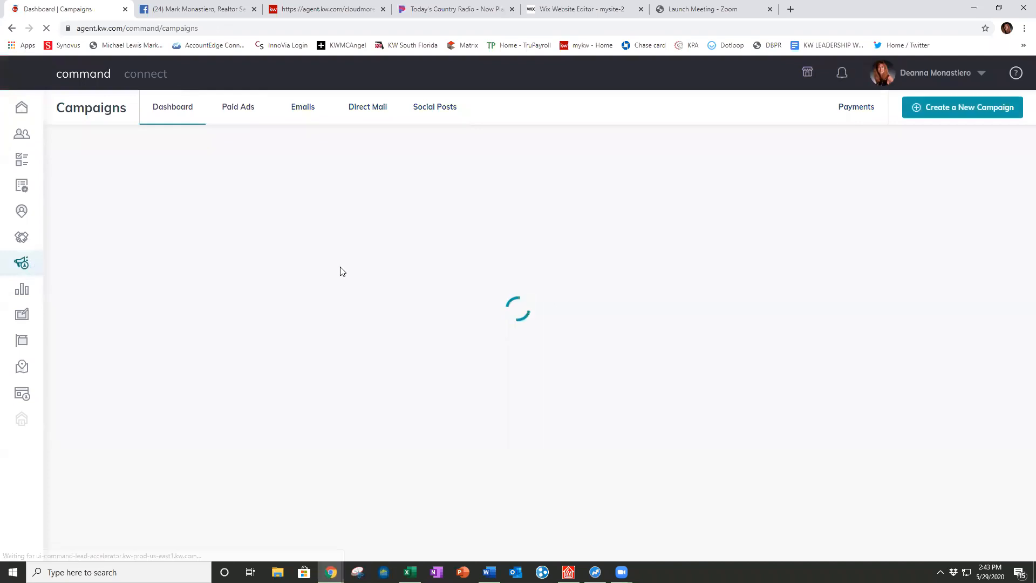
pyautogui.click(235, 112)
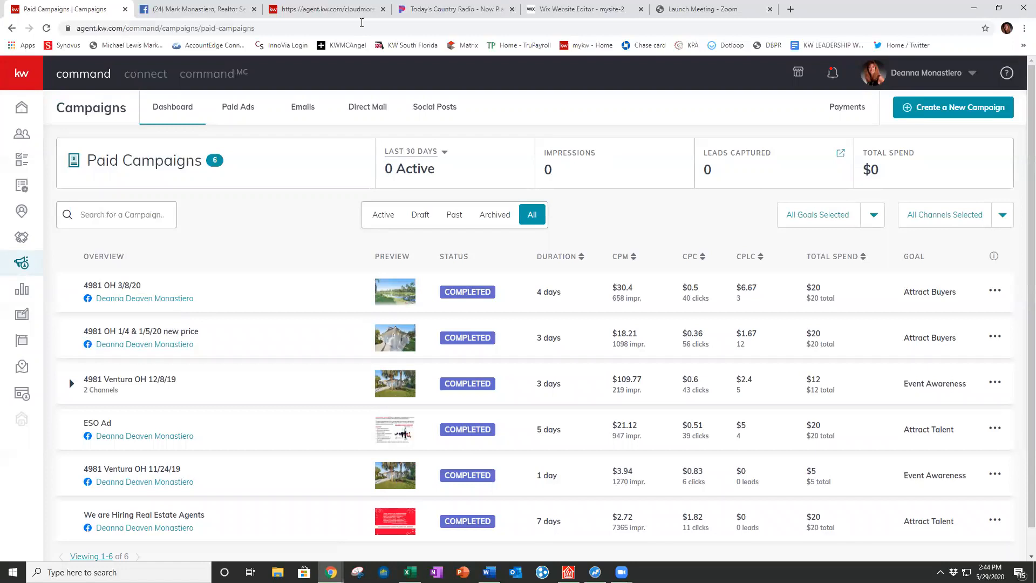
# Step: Back on the Facebook business Page, set Page Visibility to Page unpublished, confirm the reason, and close
pyautogui.click(210, 13)
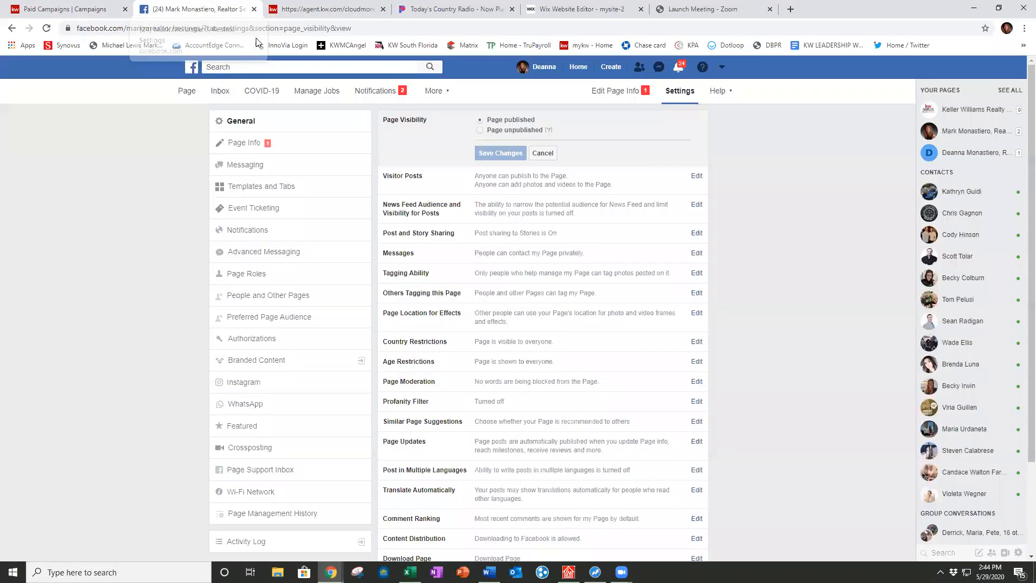
pyautogui.click(187, 90)
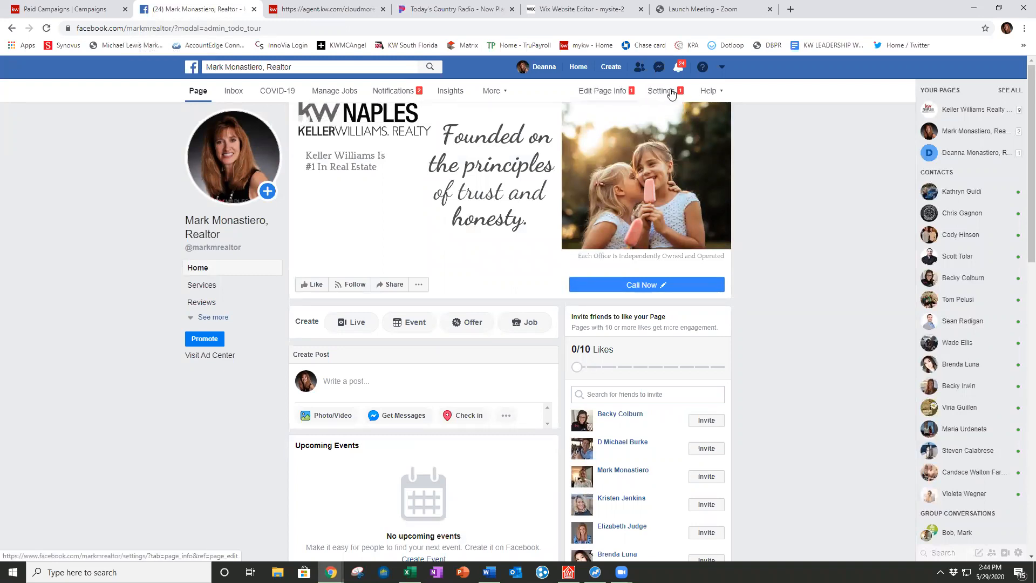
pyautogui.click(658, 93)
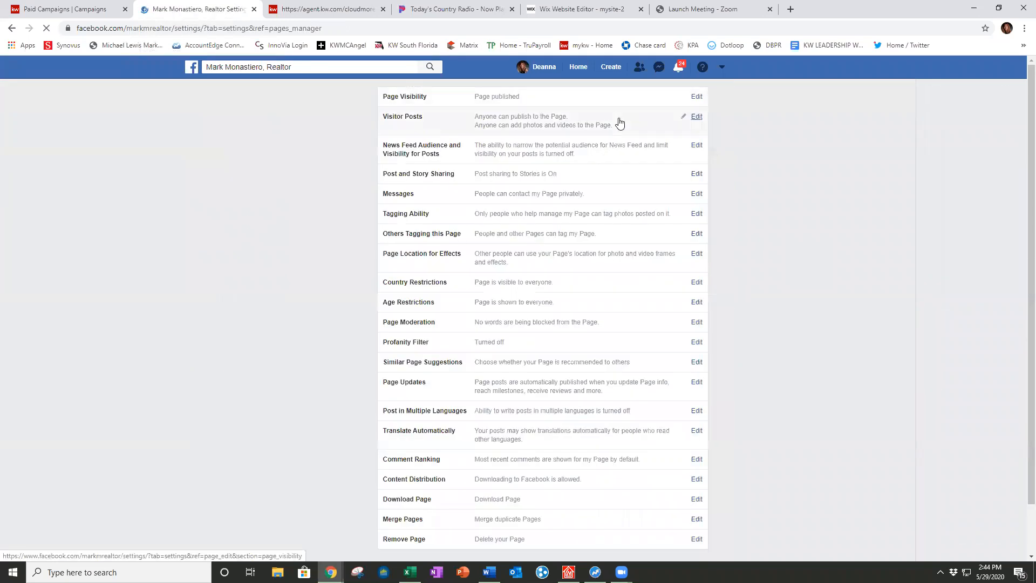
pyautogui.click(696, 120)
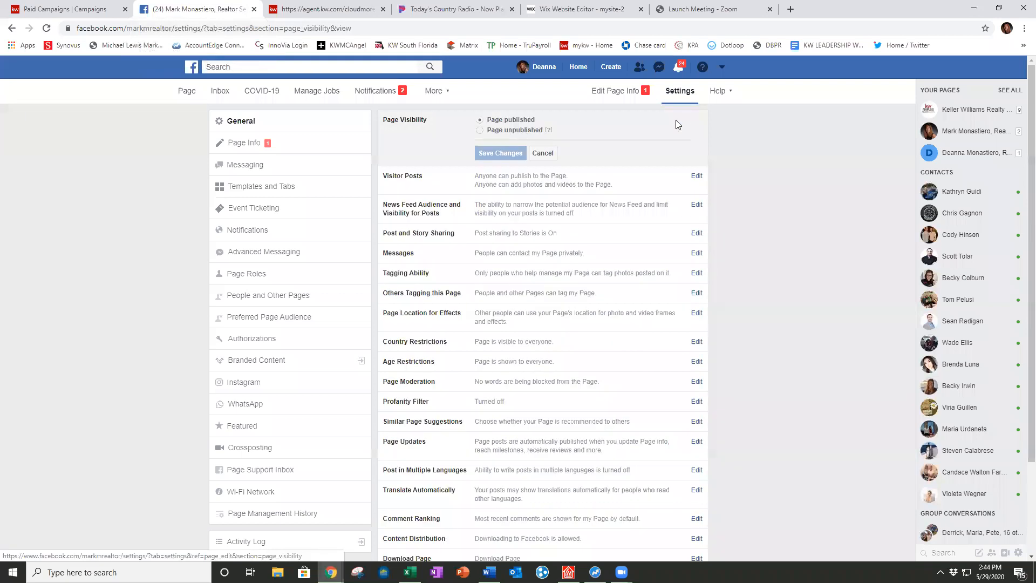
pyautogui.click(480, 131)
pyautogui.click(500, 154)
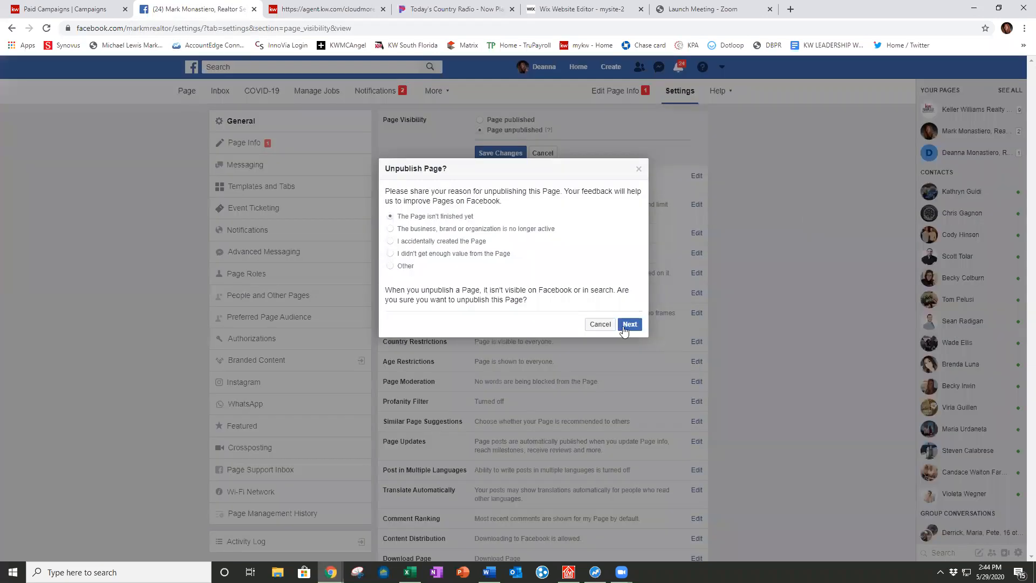
pyautogui.click(392, 266)
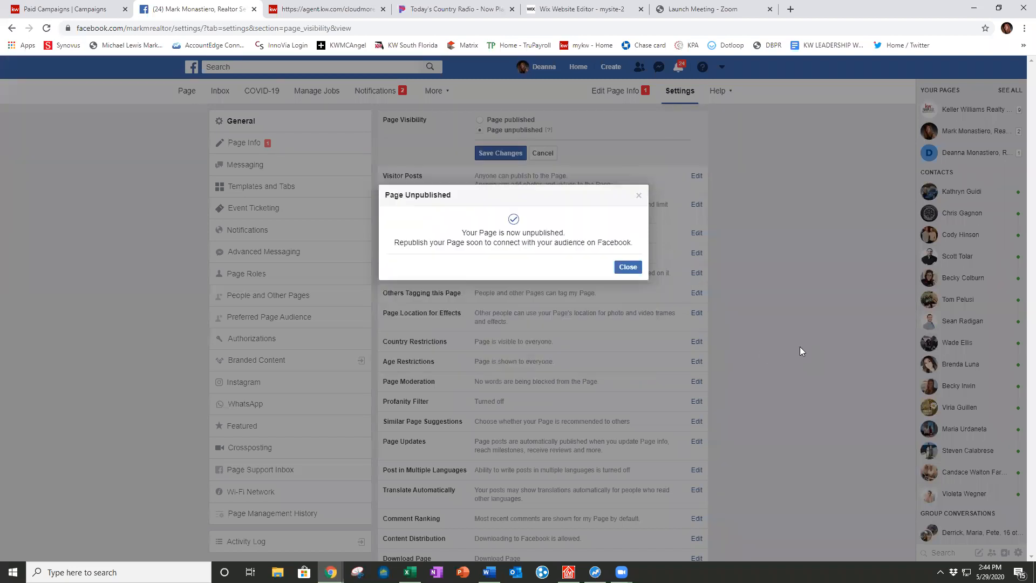
pyautogui.click(628, 271)
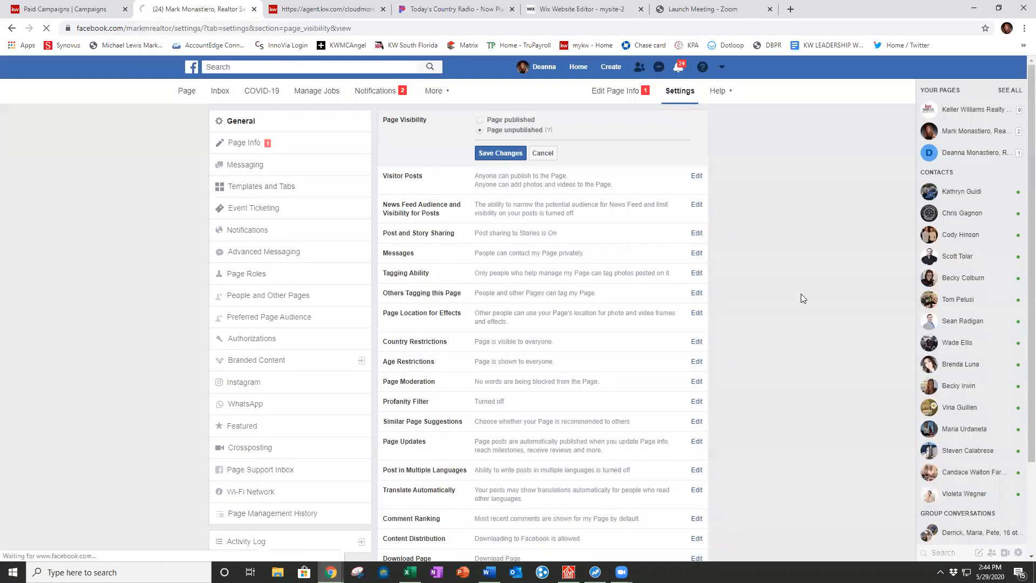